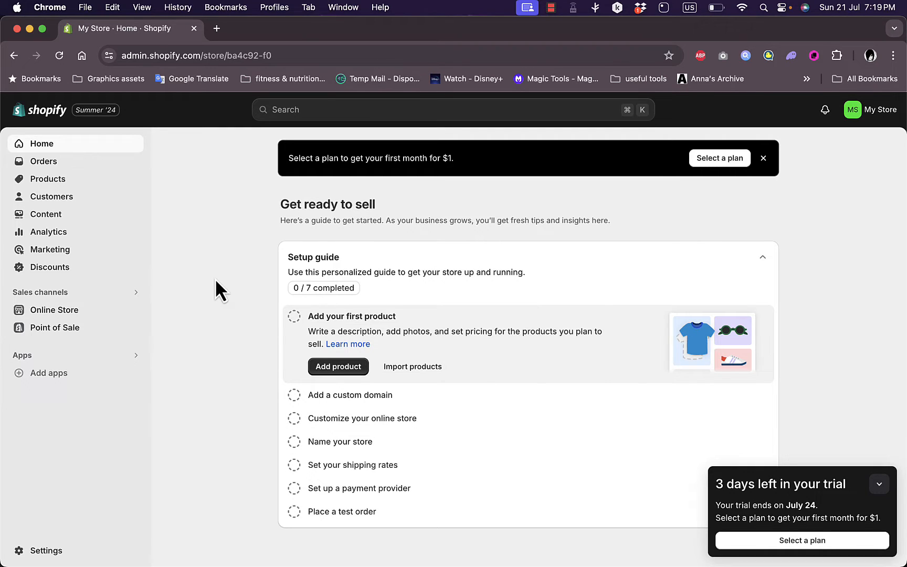
Open the online store's themes and look over the current theme, the theme library and the popular free themes
left_click(65, 314)
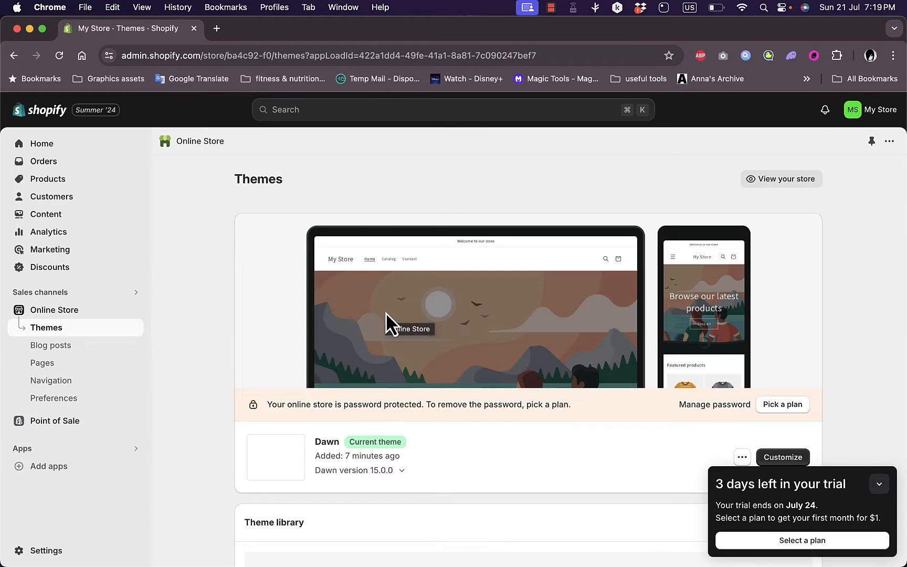
scroll(547, 380, "down", 4)
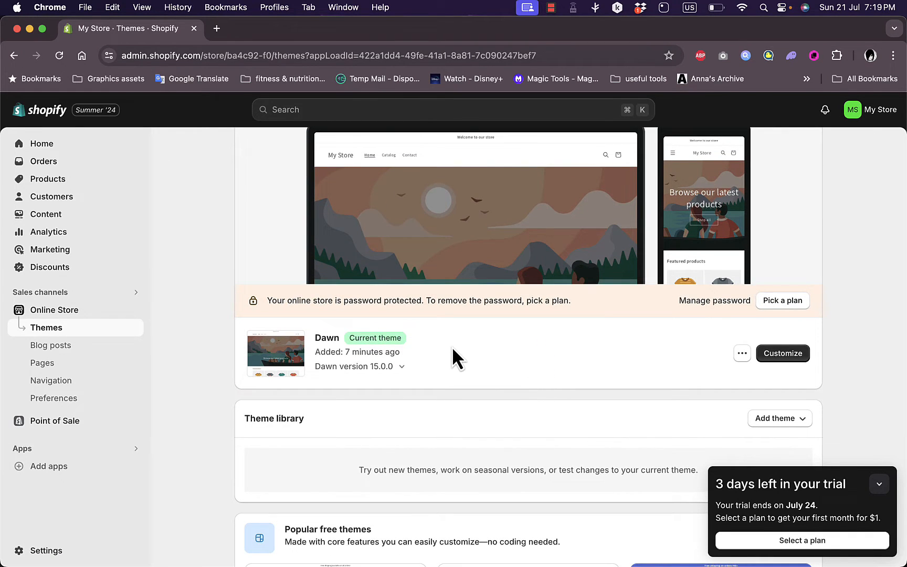
scroll(609, 363, "down", 1)
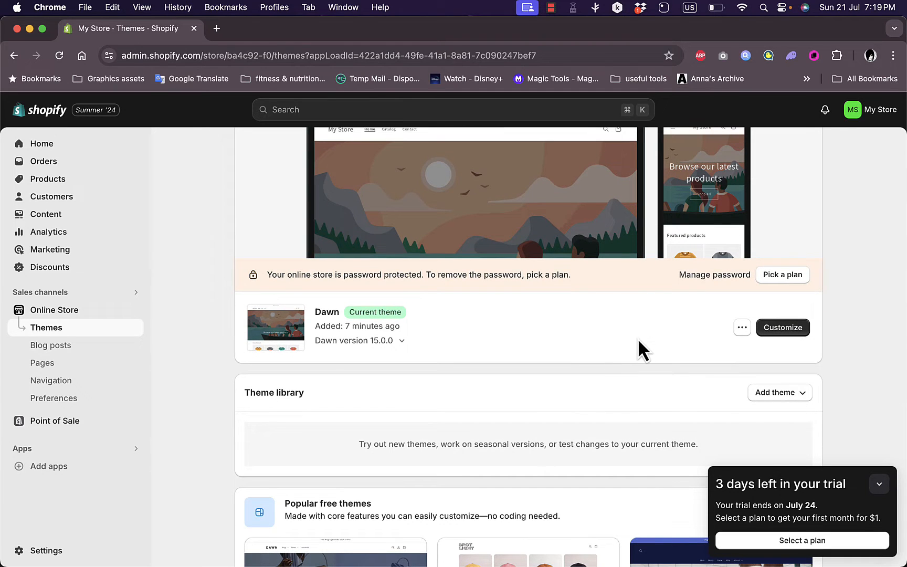
scroll(662, 332, "down", 12)
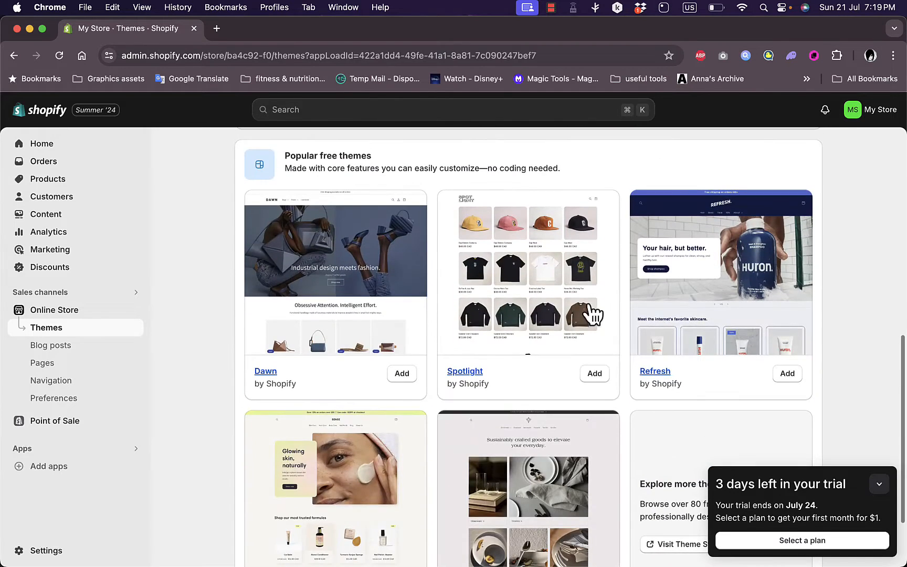
scroll(494, 302, "down", 2)
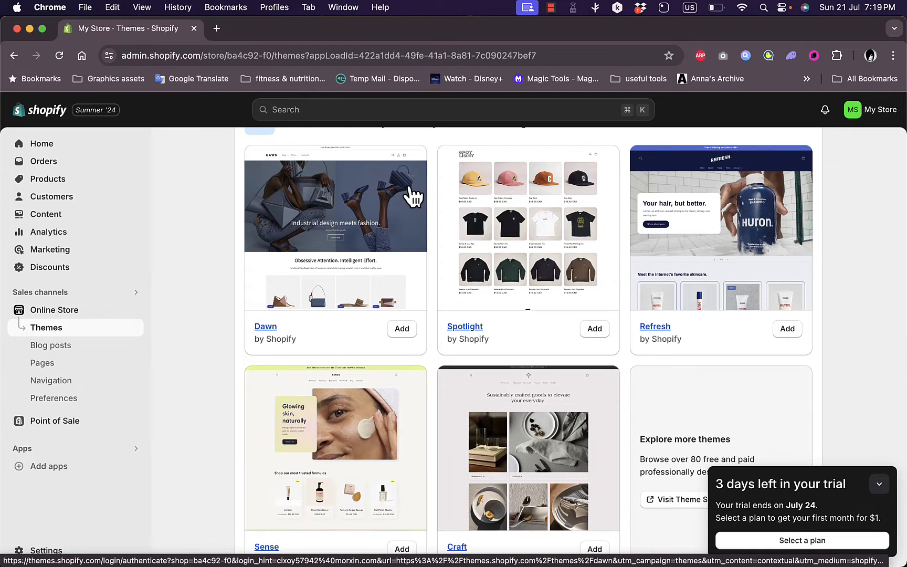
scroll(413, 194, "up", 1)
scroll(412, 195, "up", 2)
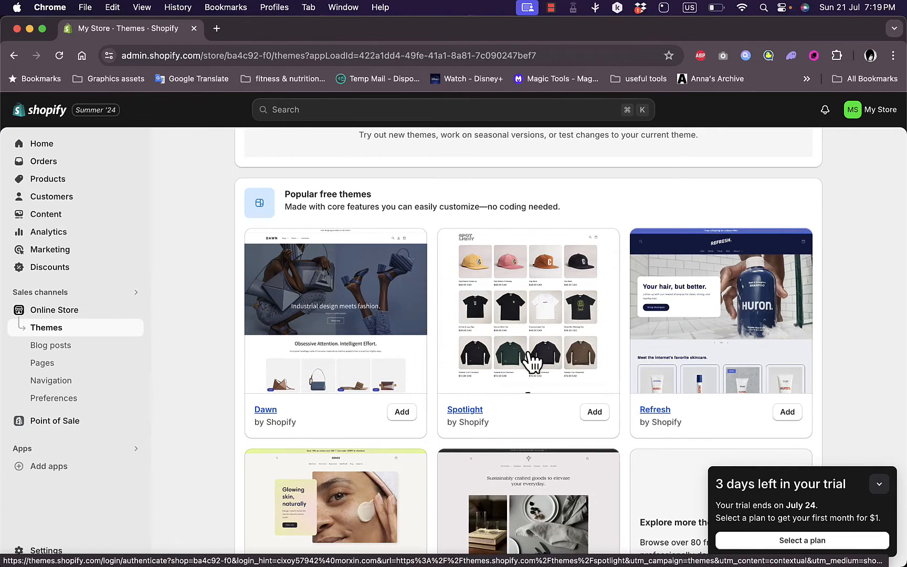
scroll(528, 360, "down", 4)
scroll(532, 361, "down", 1)
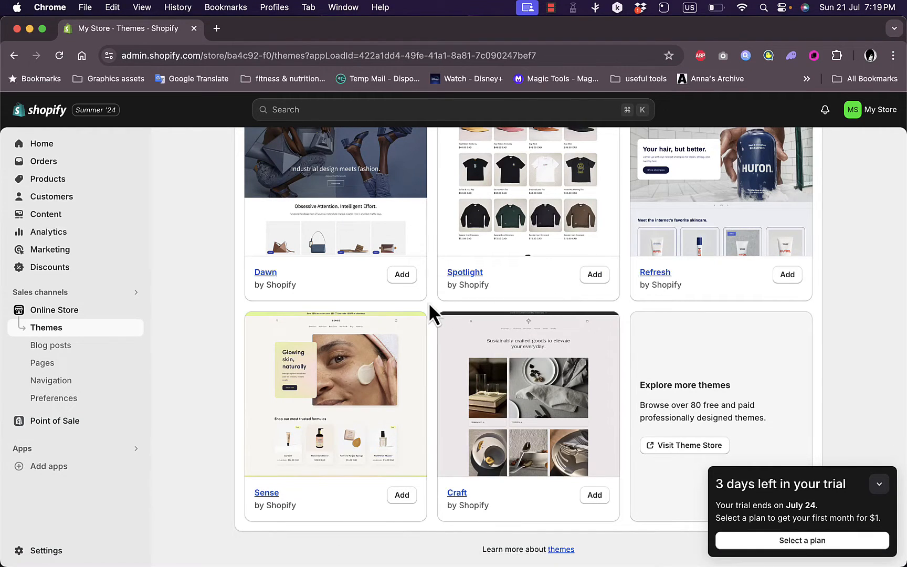
left_click(880, 485)
scroll(868, 364, "up", 10)
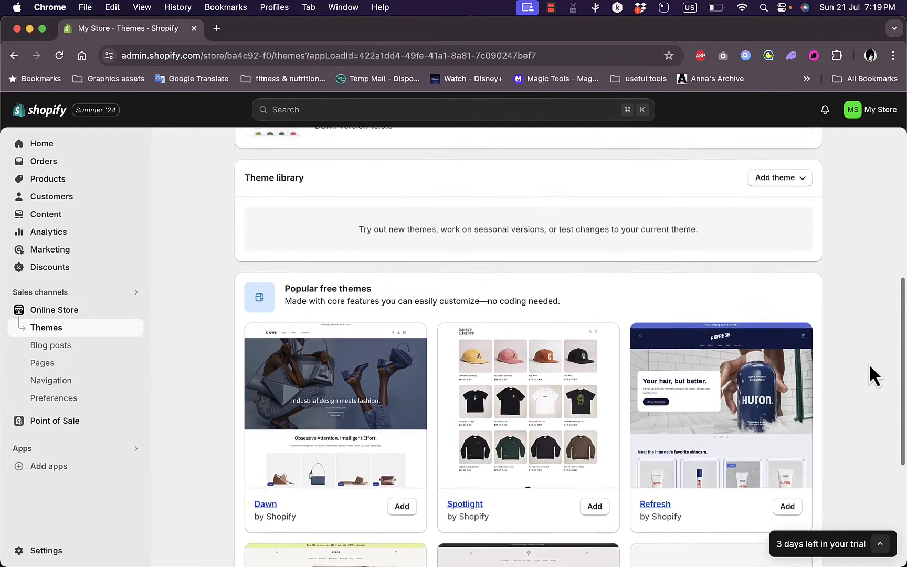
scroll(595, 312, "up", 5)
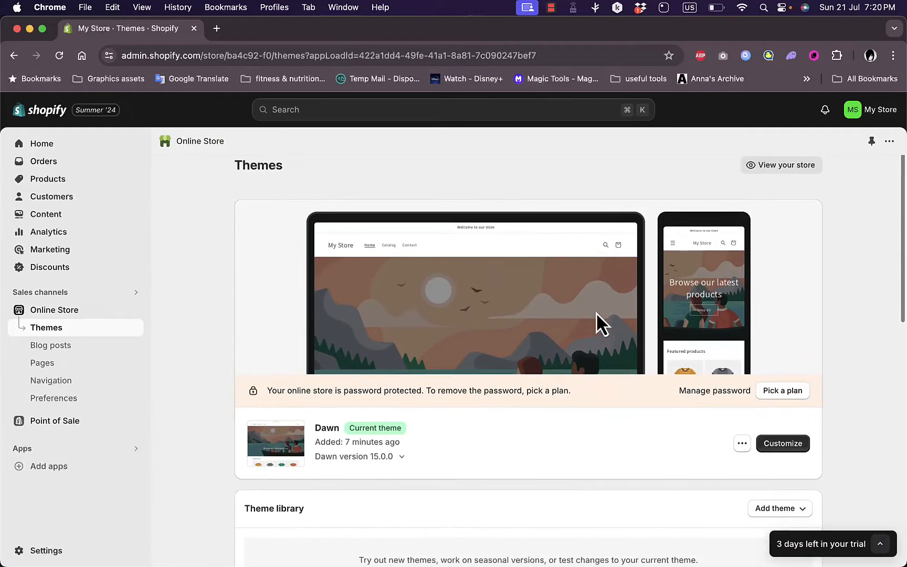
scroll(693, 361, "down", 2)
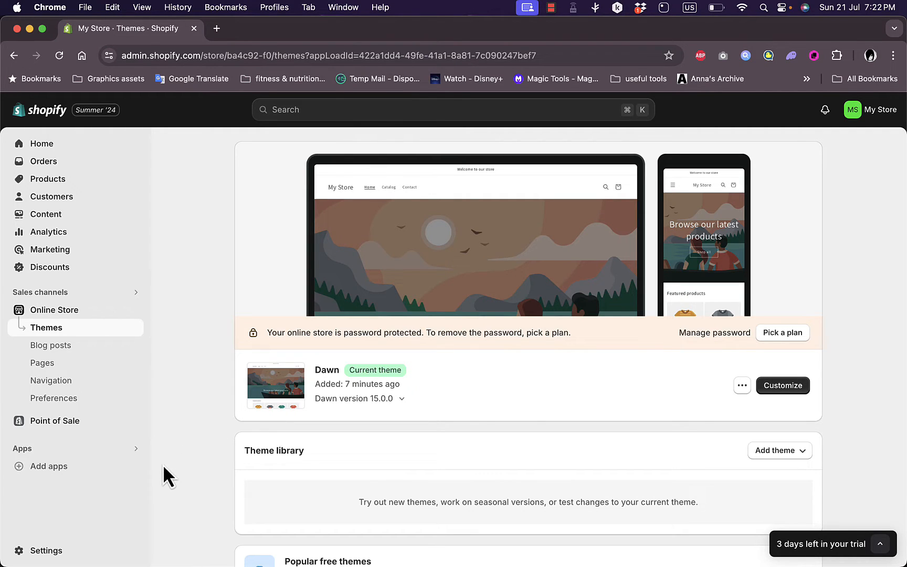
Go from the store's recommended apps to the full Shopify App Store
left_click(73, 467)
scroll(583, 402, "down", 1)
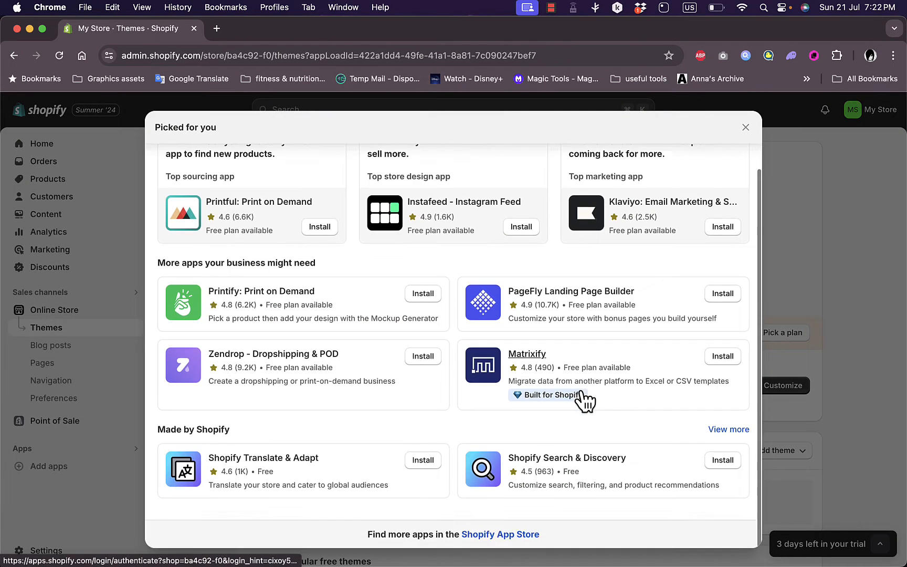
left_click(497, 533)
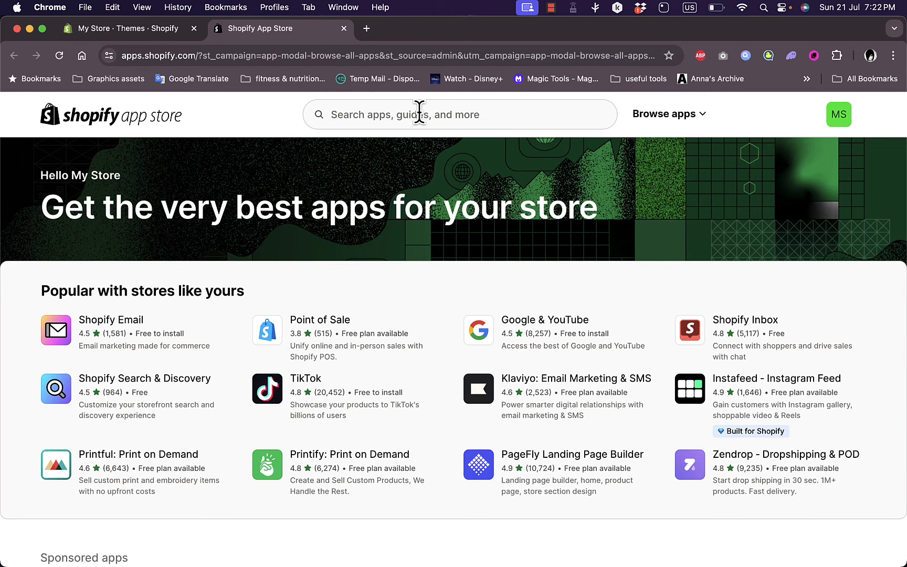
Search the app store for "bold" and open the BOLD Subscriptions listing
left_click(419, 113)
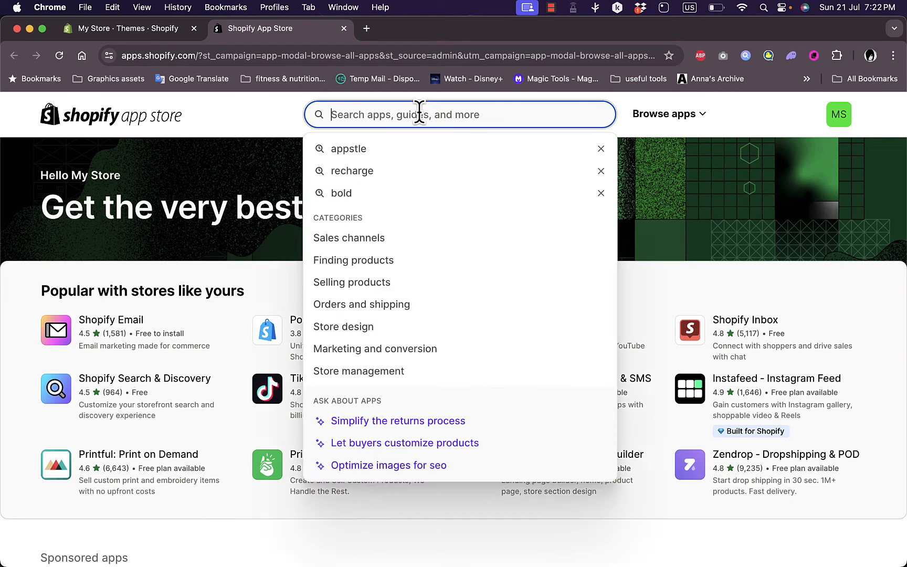
type("bold")
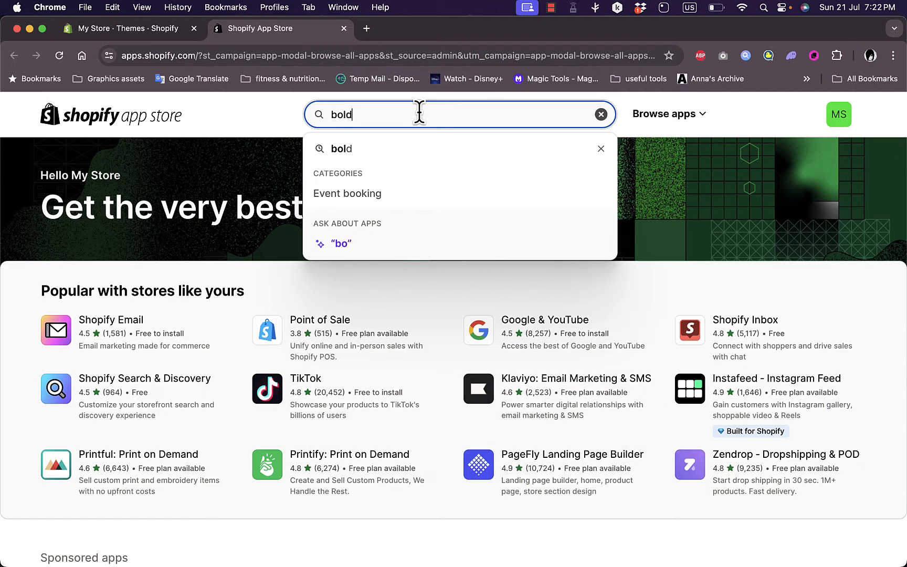
key("Return")
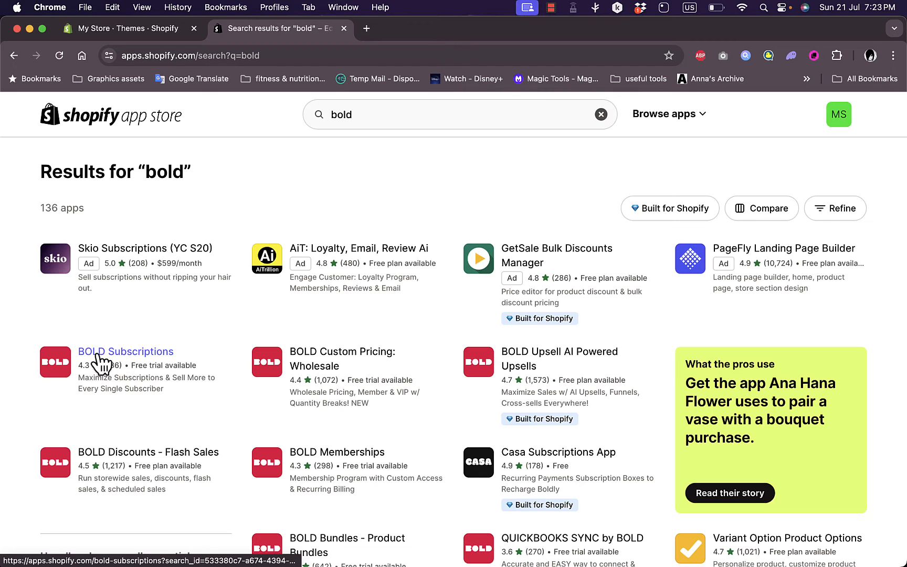
left_click(146, 354)
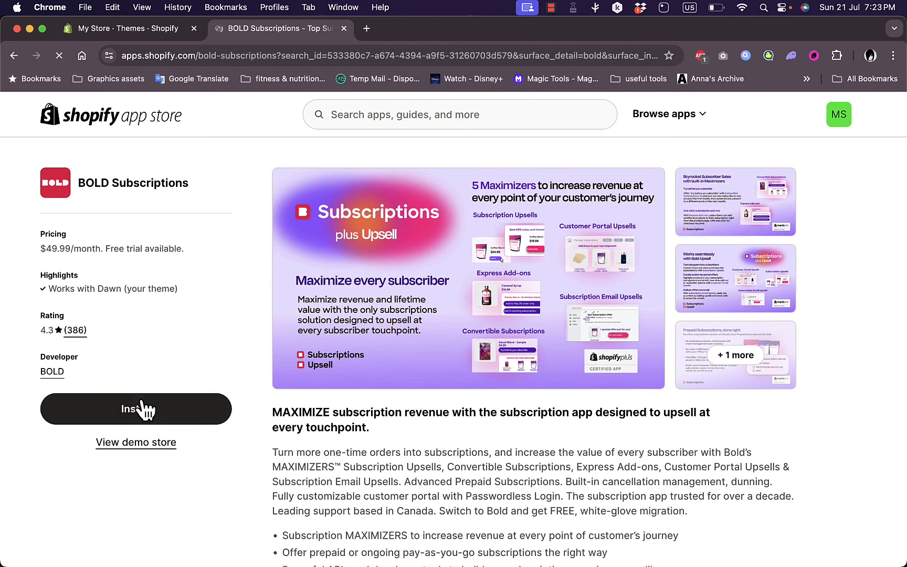
Try to install BOLD Subscriptions with the Core plan, review its charge approval page and close it without approving
left_click(141, 409)
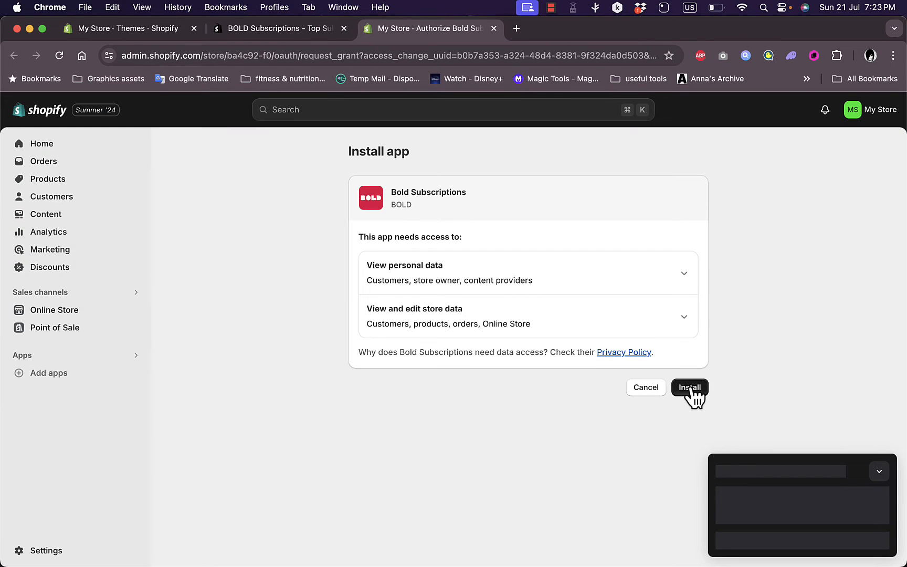
left_click(690, 388)
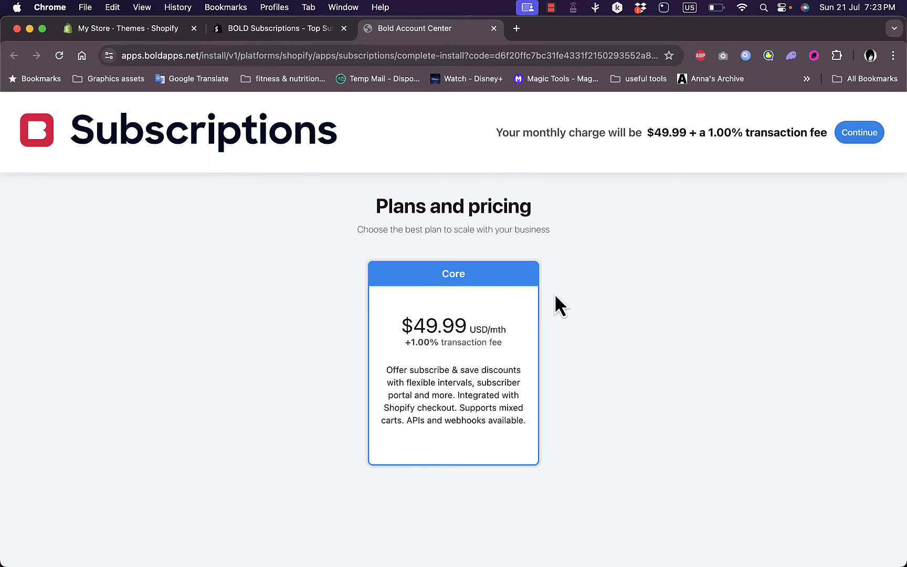
scroll(676, 268, "down", 3)
scroll(676, 268, "up", 3)
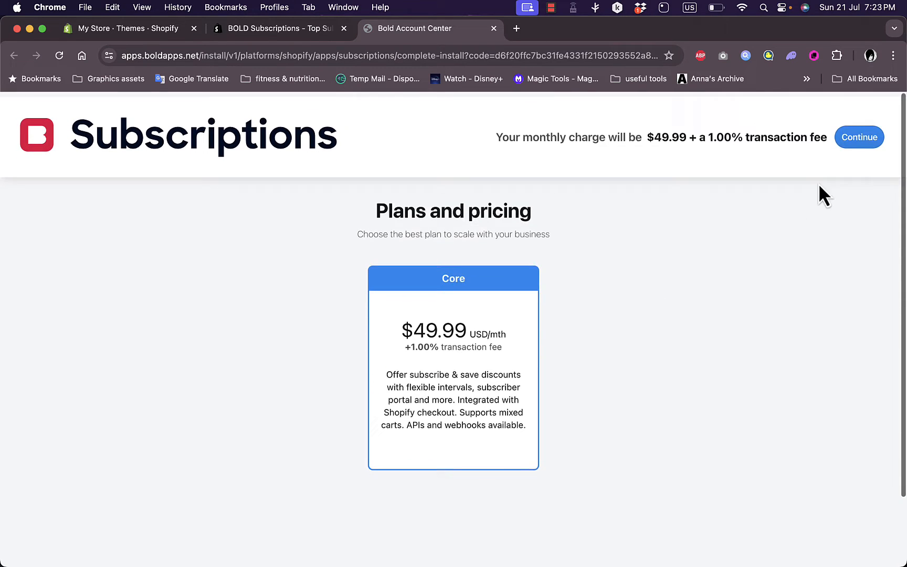
left_click(861, 134)
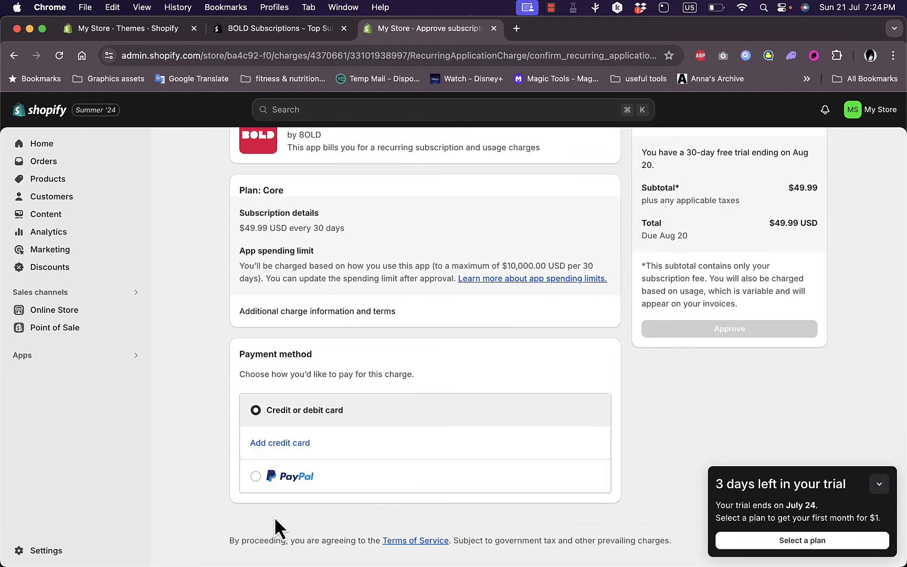
scroll(518, 368, "up", 3)
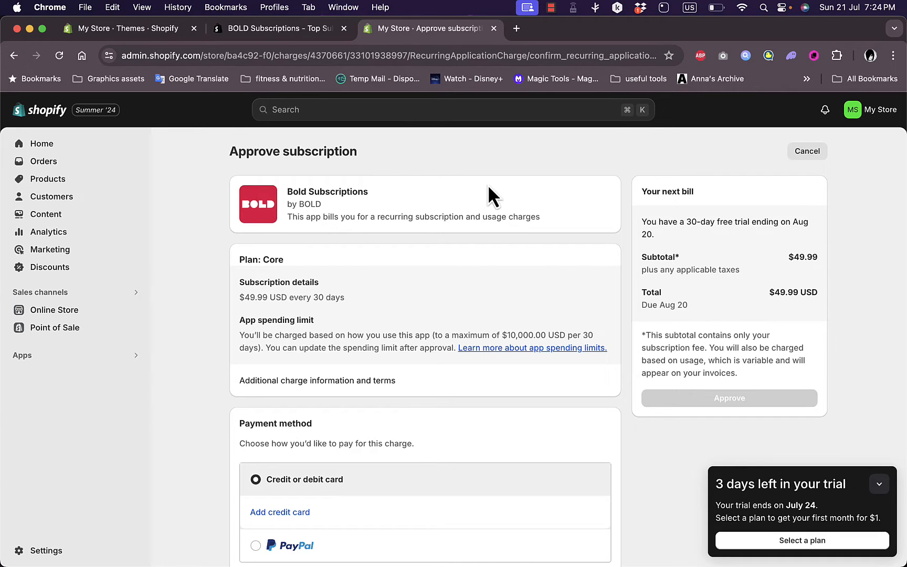
left_click(493, 28)
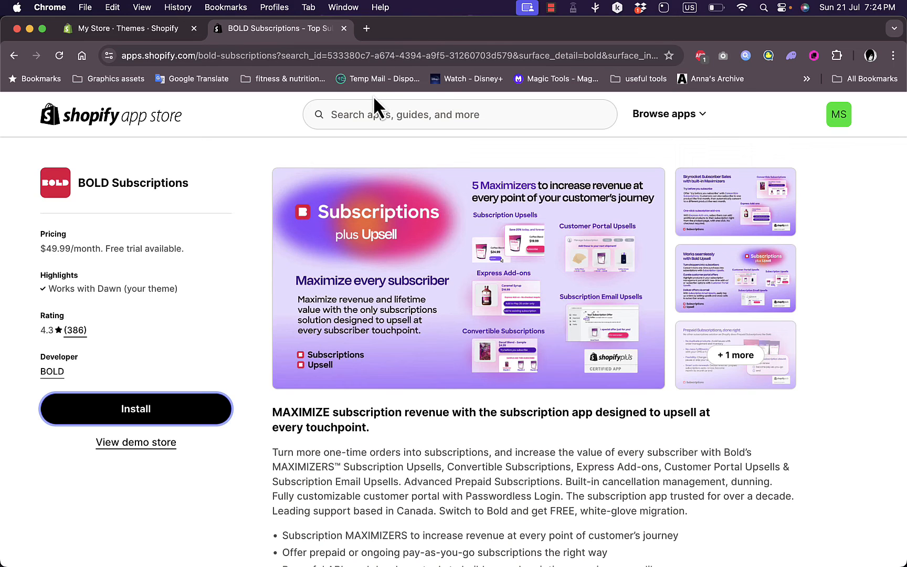
Search the app store for "recharge"
left_click(414, 113)
type("re")
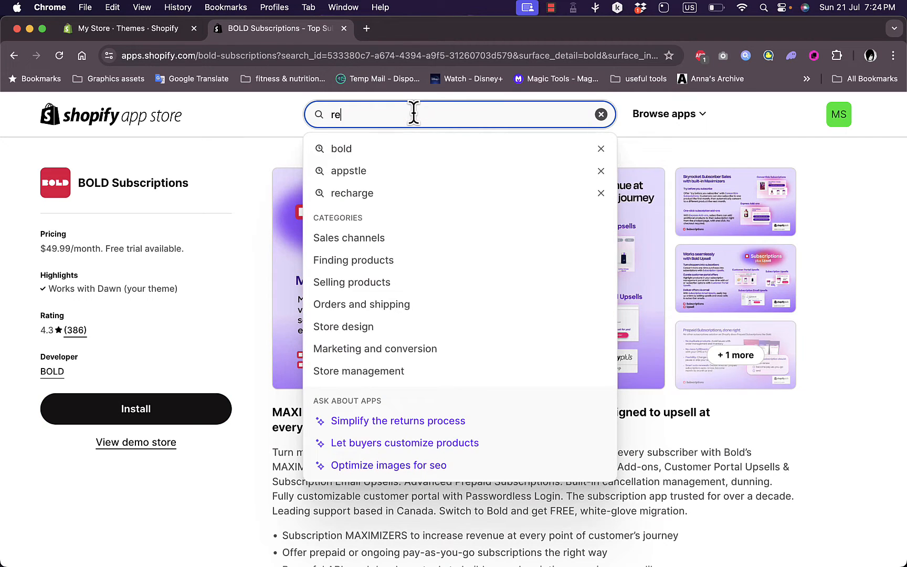
type("chaarge")
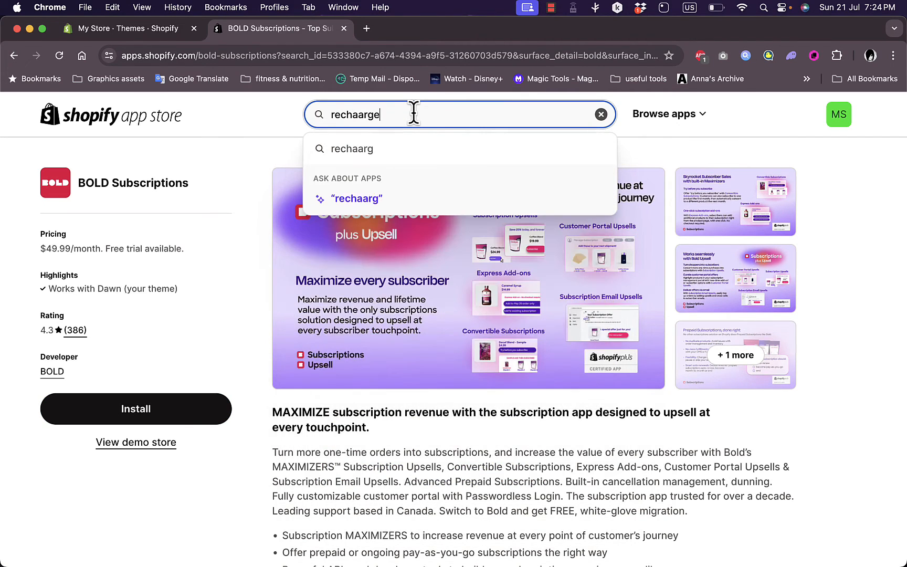
key("BackSpace")
key("BackSpace")
key("BackSpace")
type("rge")
key("Return")
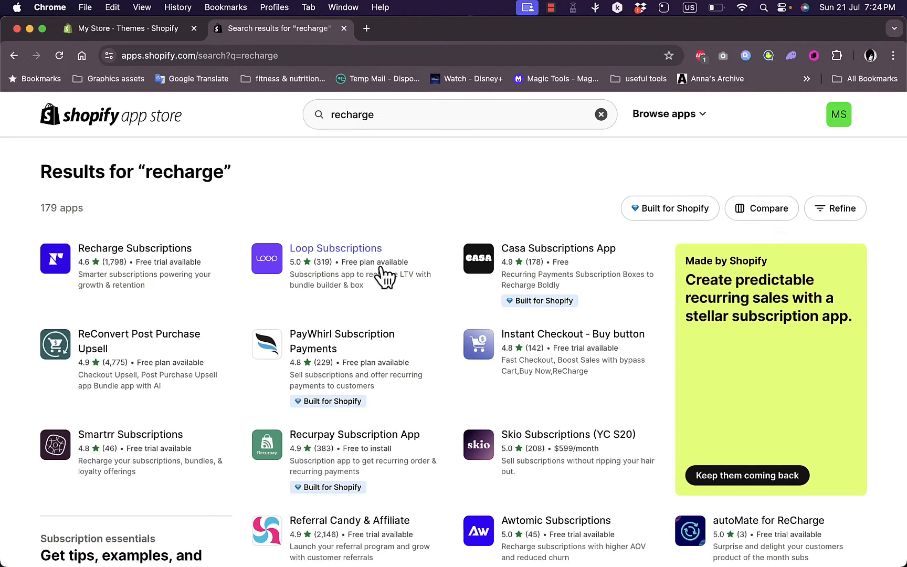
Install the Loop Subscriptions app from the search results and grant it access to the store
left_click(350, 257)
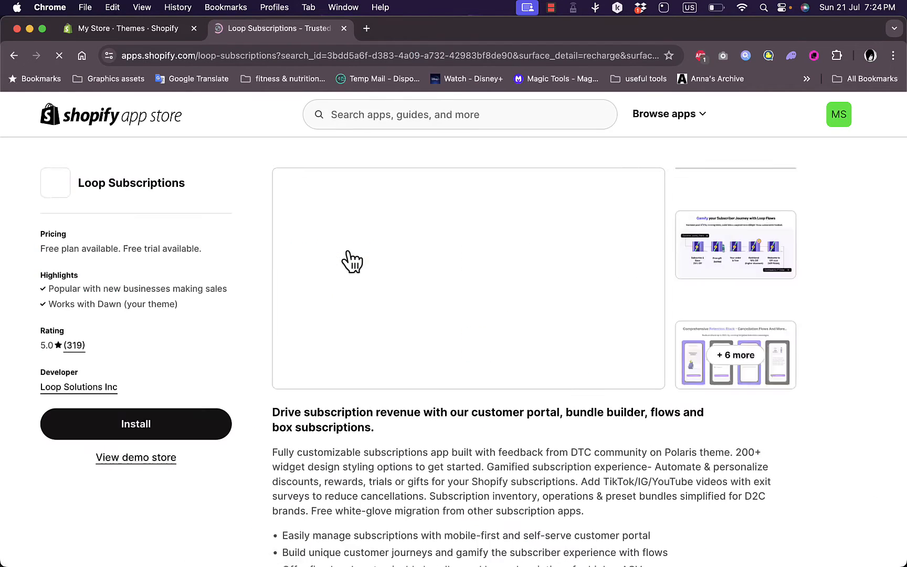
left_click(128, 433)
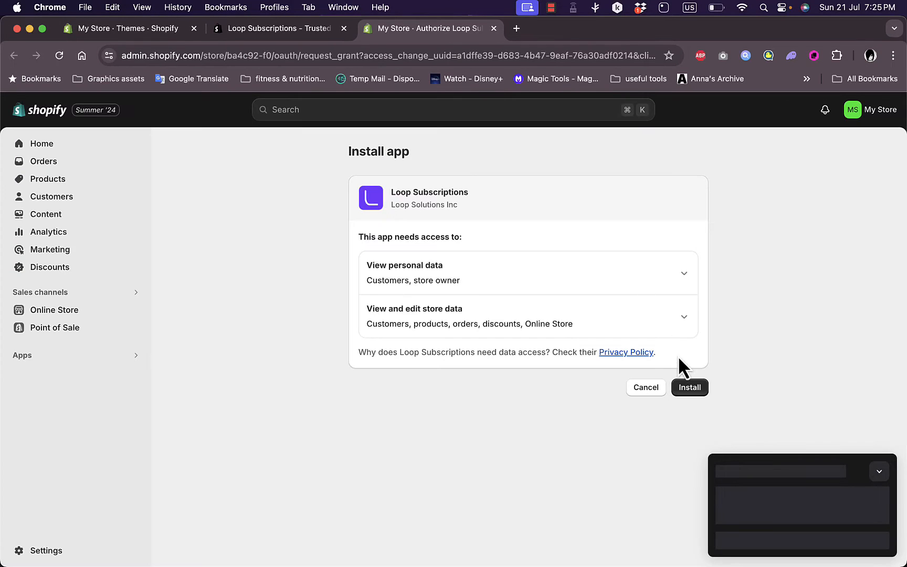
left_click(690, 388)
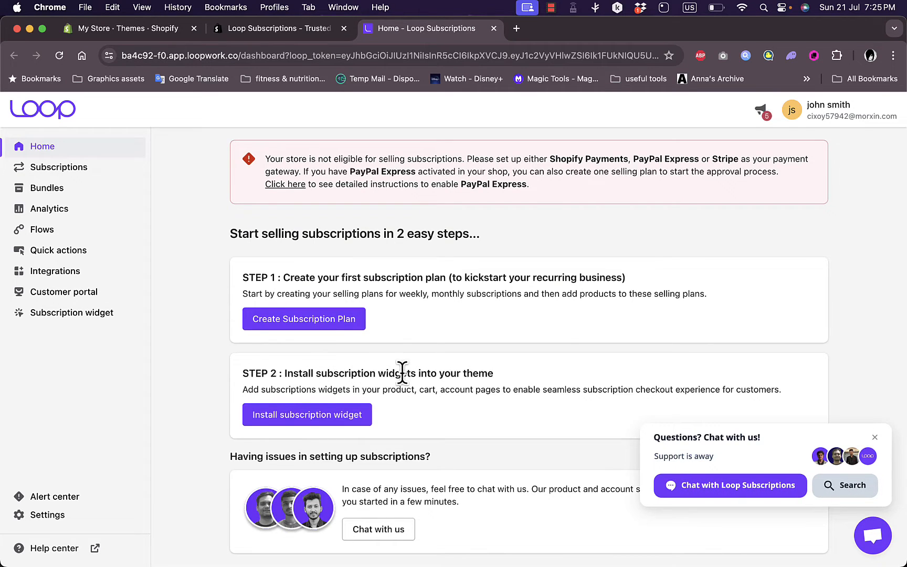
Start a new selling plan in Loop and set its internal name to "snack box subscription"
left_click(297, 323)
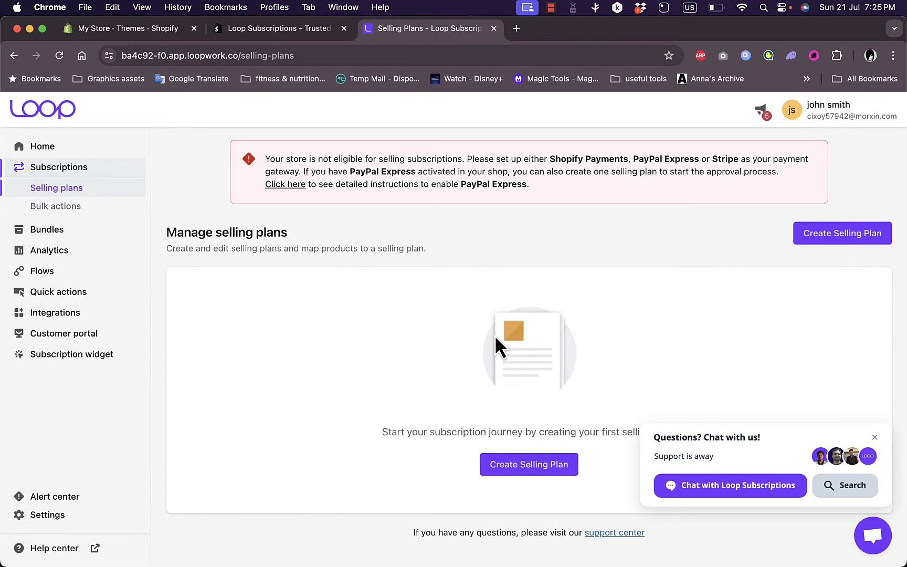
left_click(555, 466)
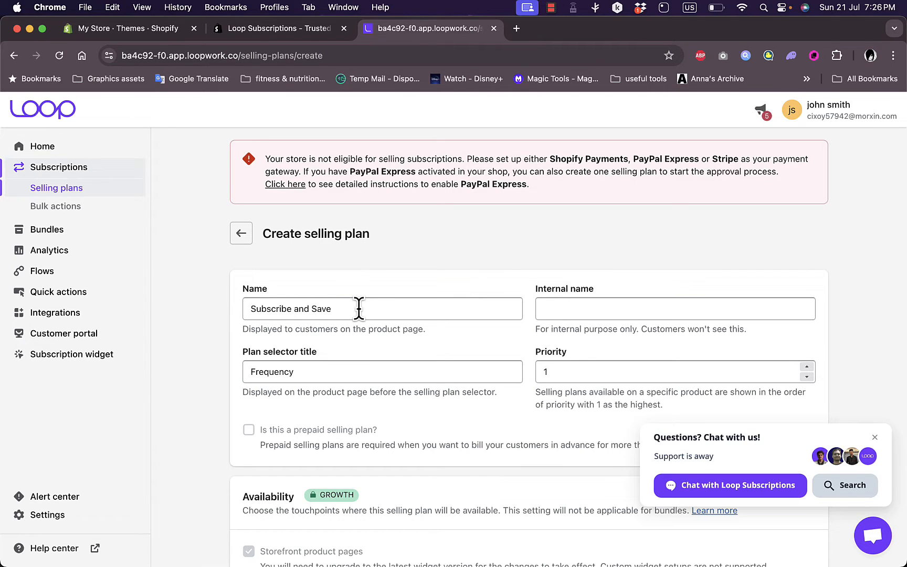
left_click(601, 308)
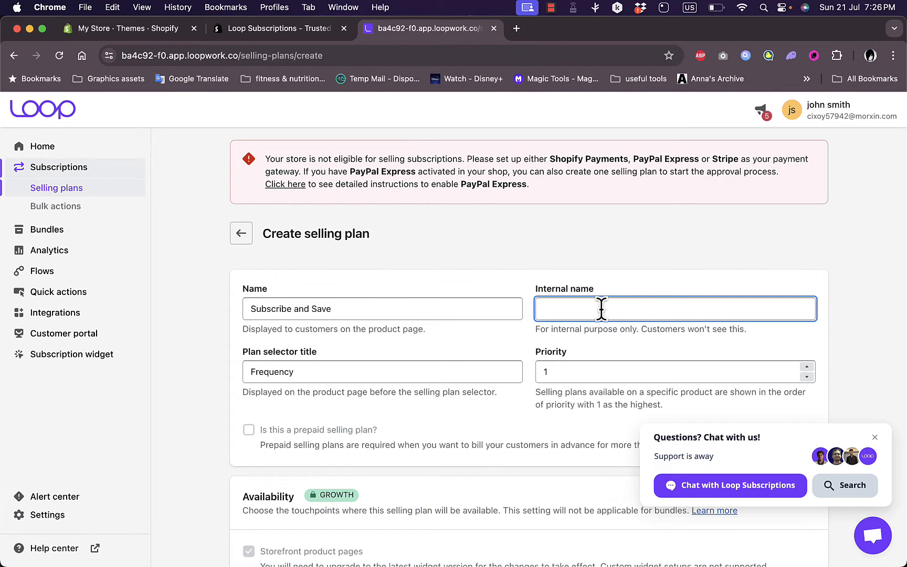
type("sna")
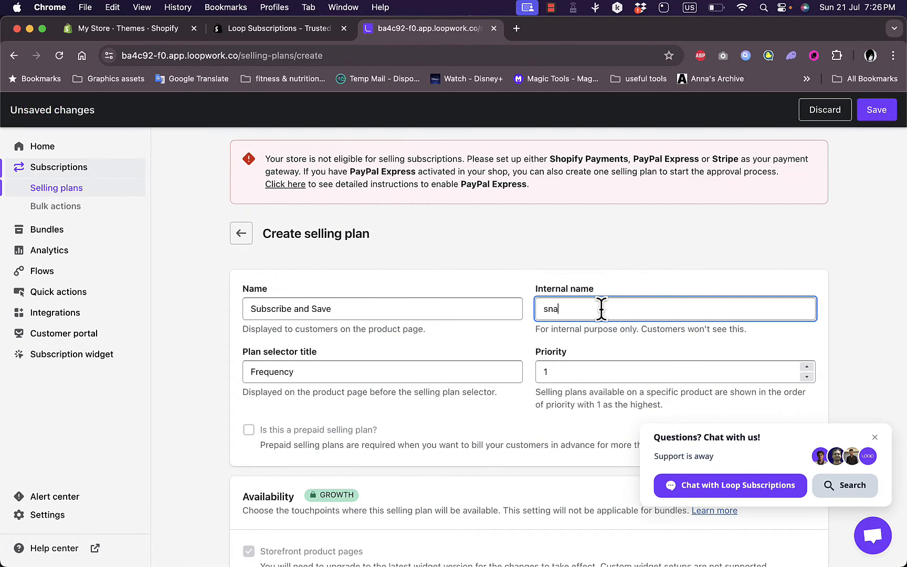
type("ck box subscription")
Set the first frequency to charge and deliver every 1 month and name its plan "Monthly delivery"
scroll(518, 425, "down", 5)
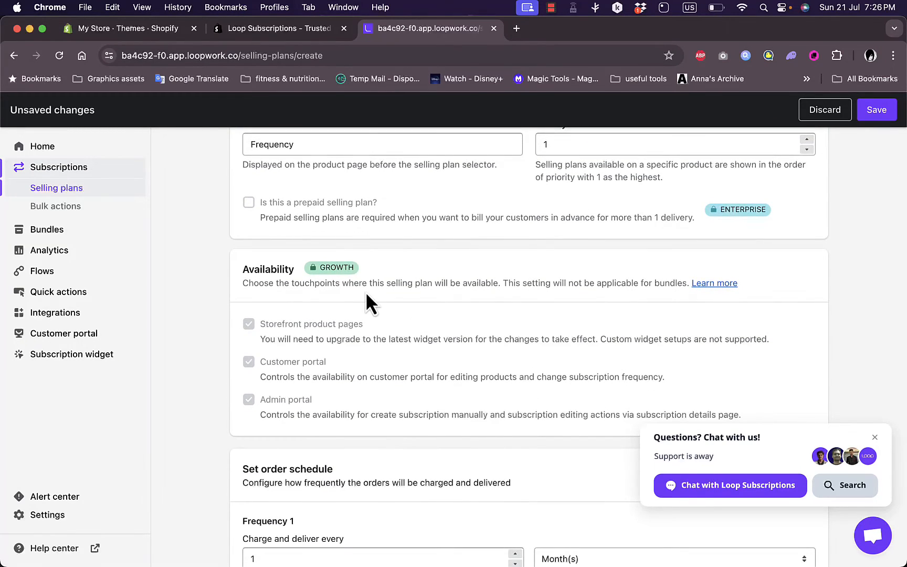
scroll(402, 304, "down", 6)
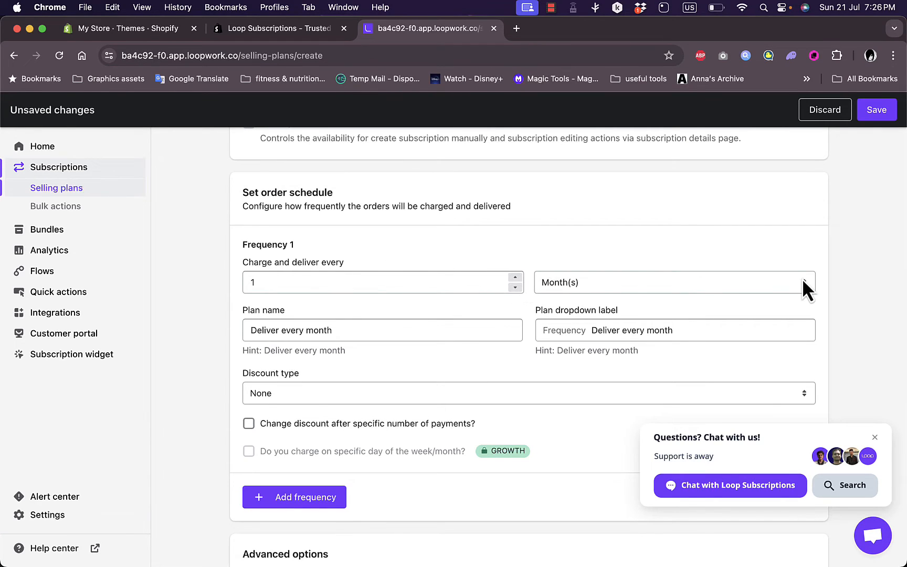
left_click(705, 282)
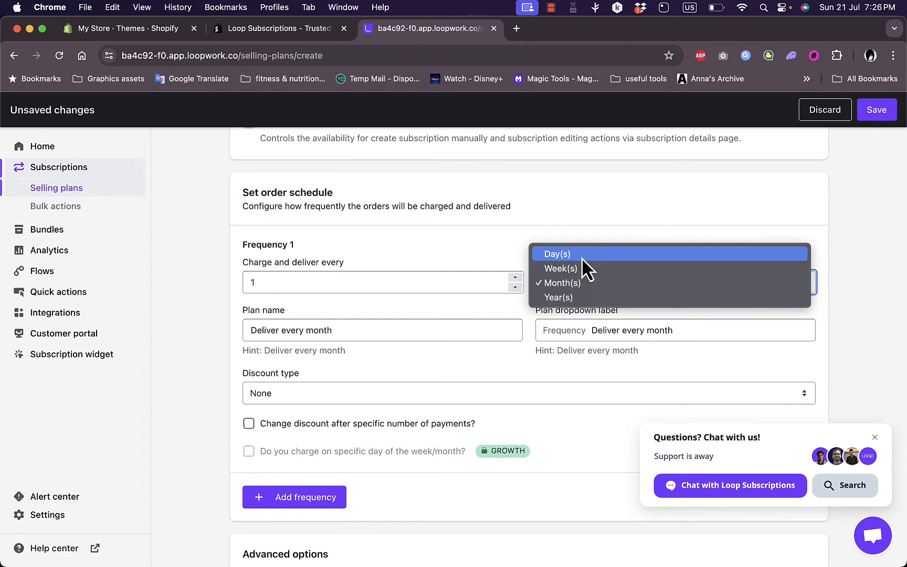
left_click(569, 284)
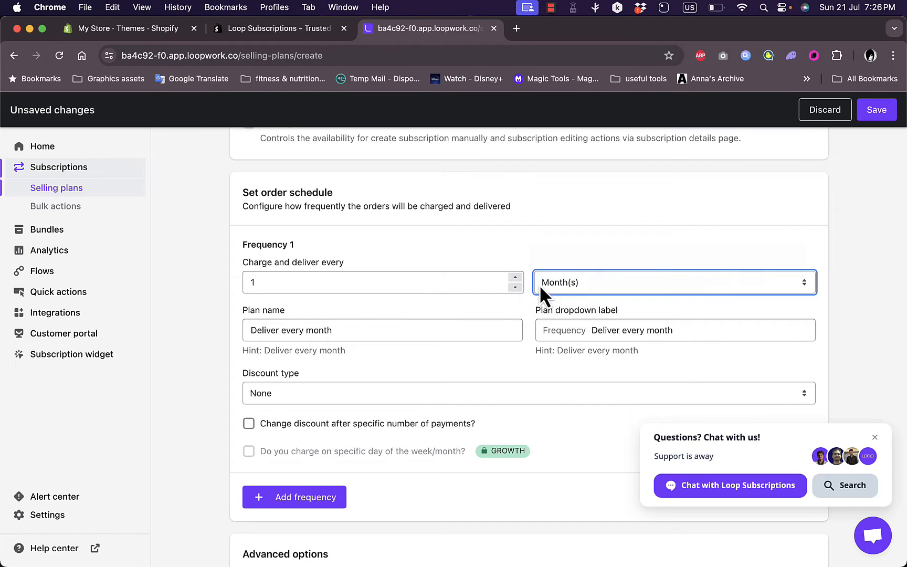
left_click(516, 280)
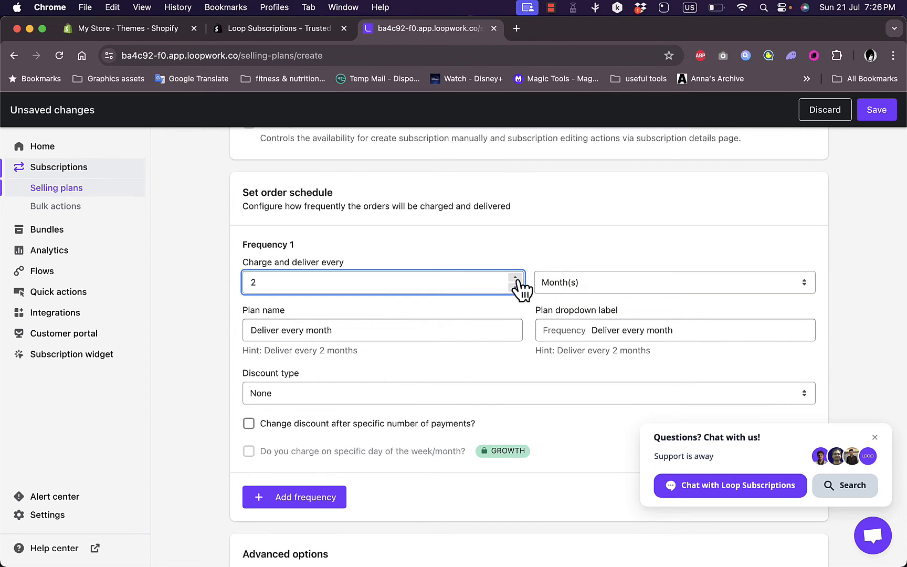
left_click(519, 278)
left_click(516, 287)
left_click(516, 287)
triple_click(365, 329)
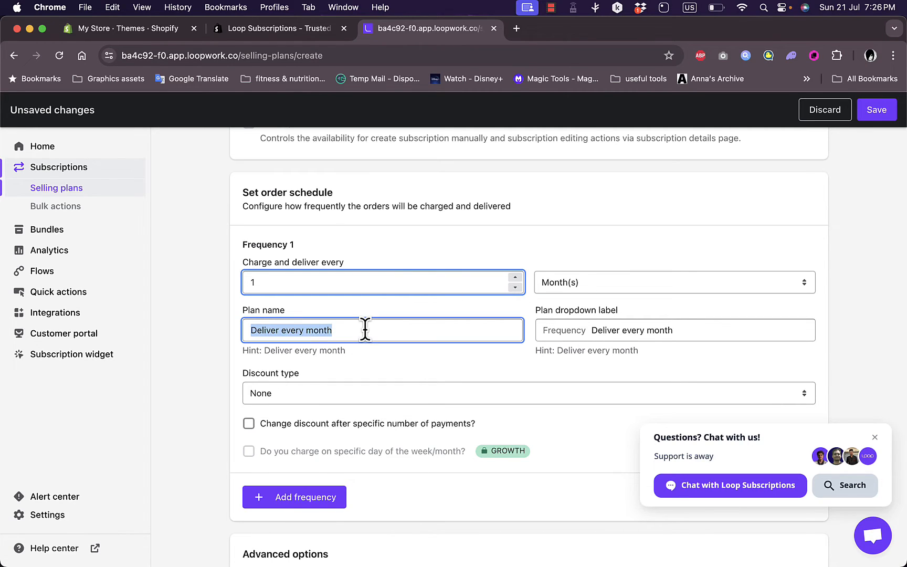
type("Monthl")
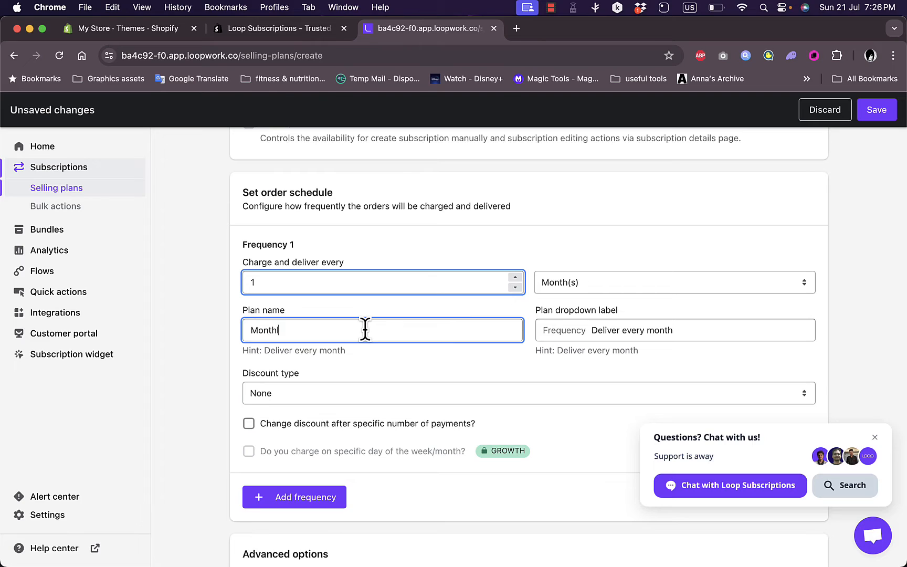
type("y delivery")
left_click(602, 329)
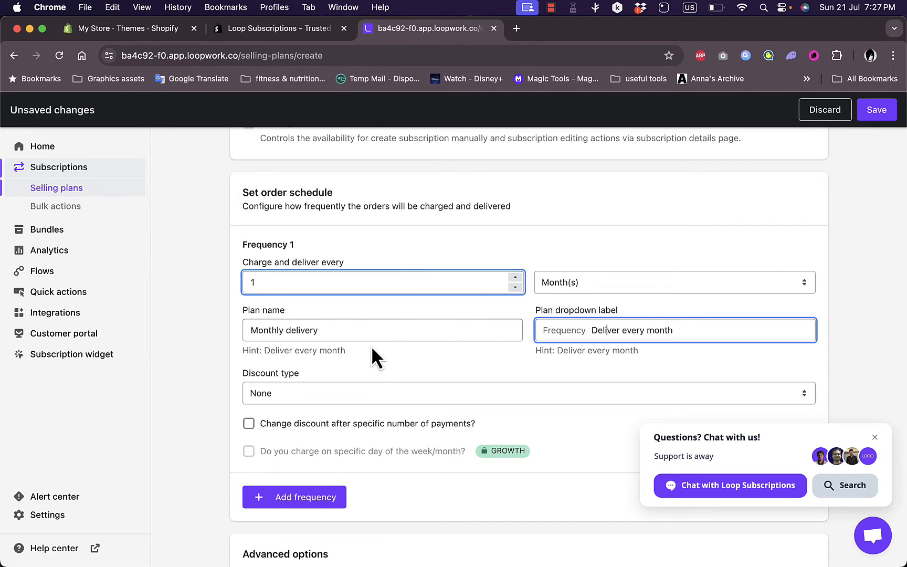
Give the monthly delivery frequency a percentage discount of 10%
left_click(770, 404)
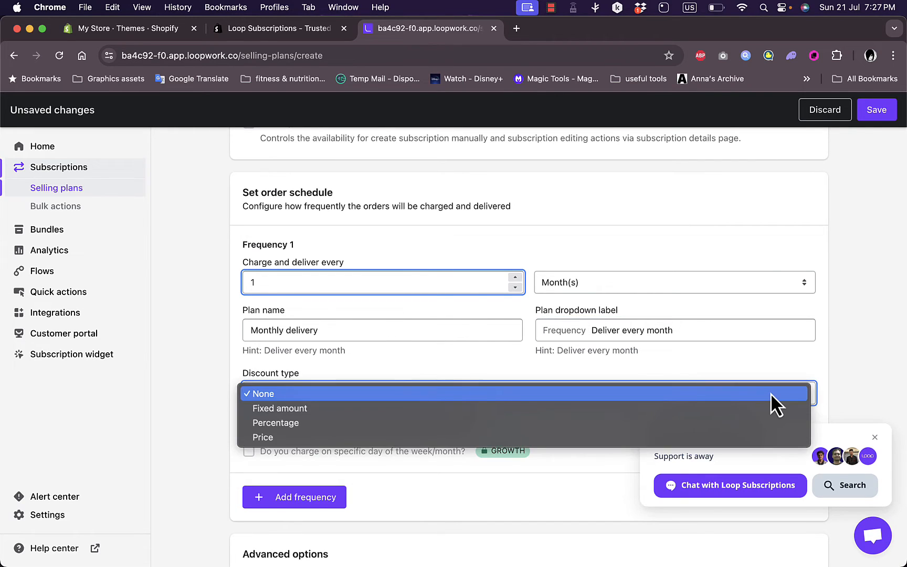
left_click(338, 421)
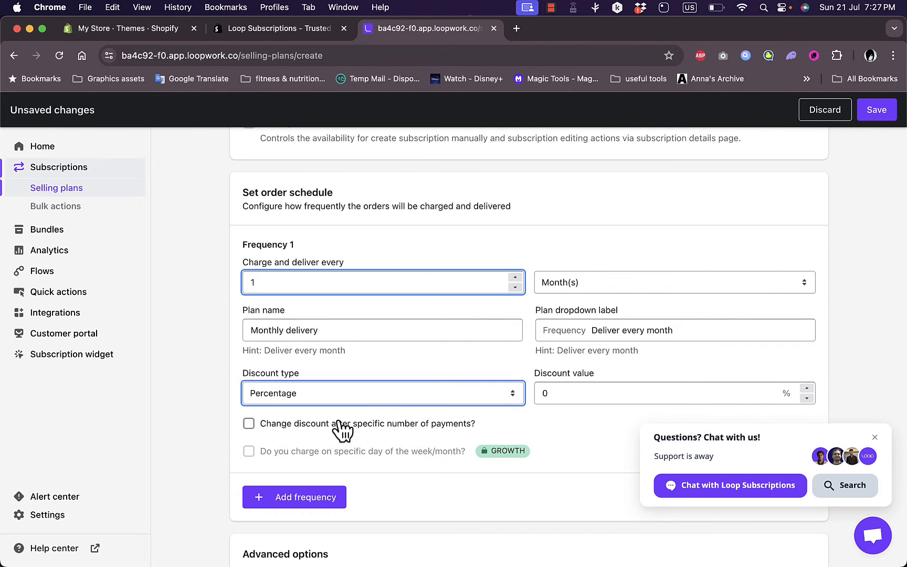
left_click(606, 391)
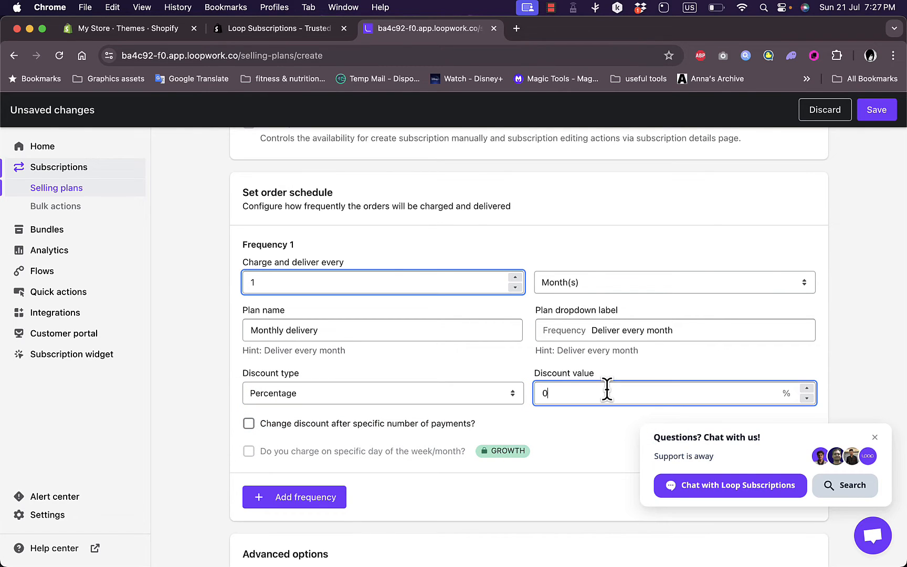
type("0")
Enable a discount change on the monthly frequency, set to 20 percent after the 5th payment
left_click(248, 424)
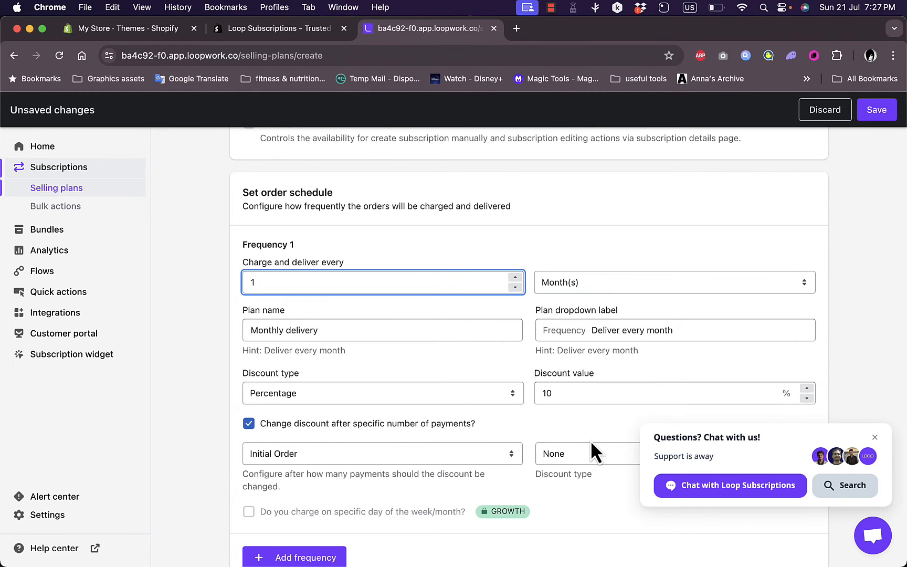
scroll(591, 444, "down", 2)
left_click(497, 364)
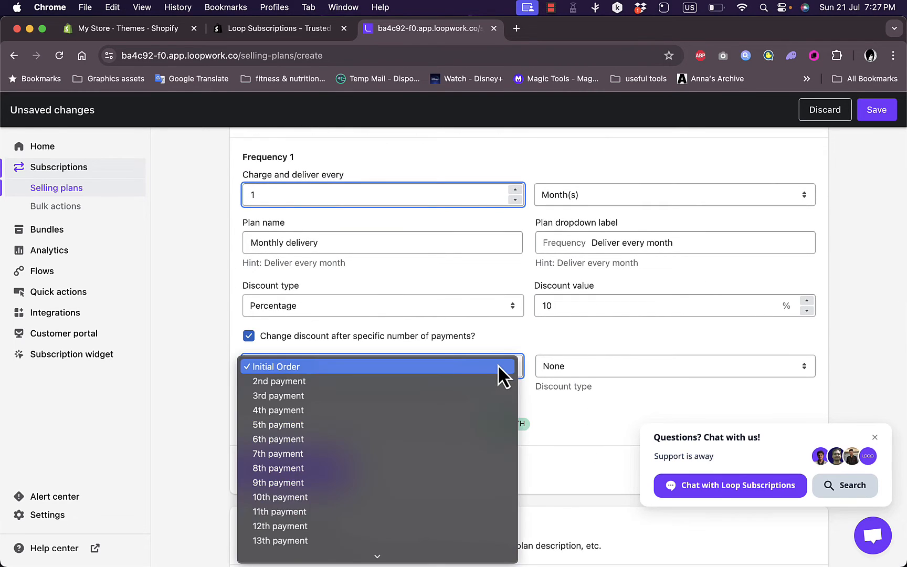
left_click(295, 423)
left_click(637, 369)
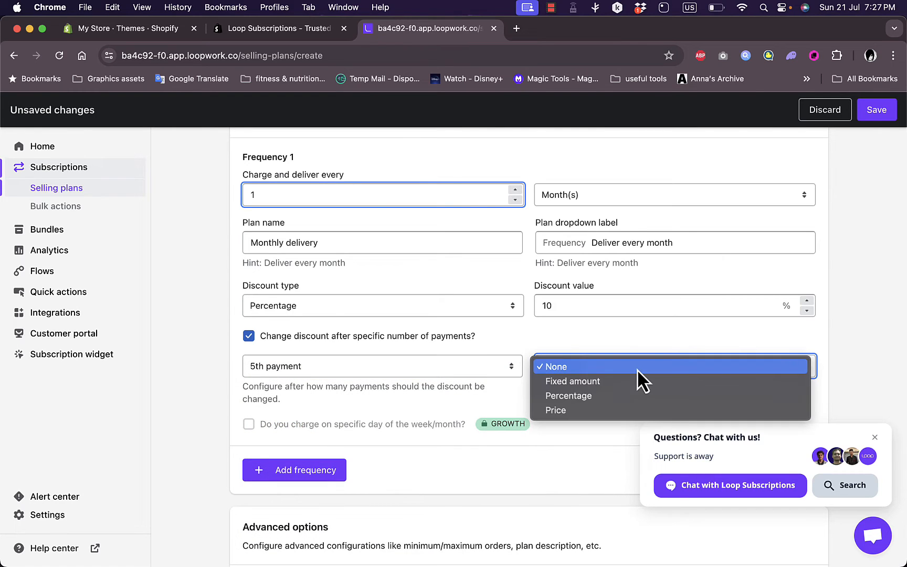
left_click(600, 397)
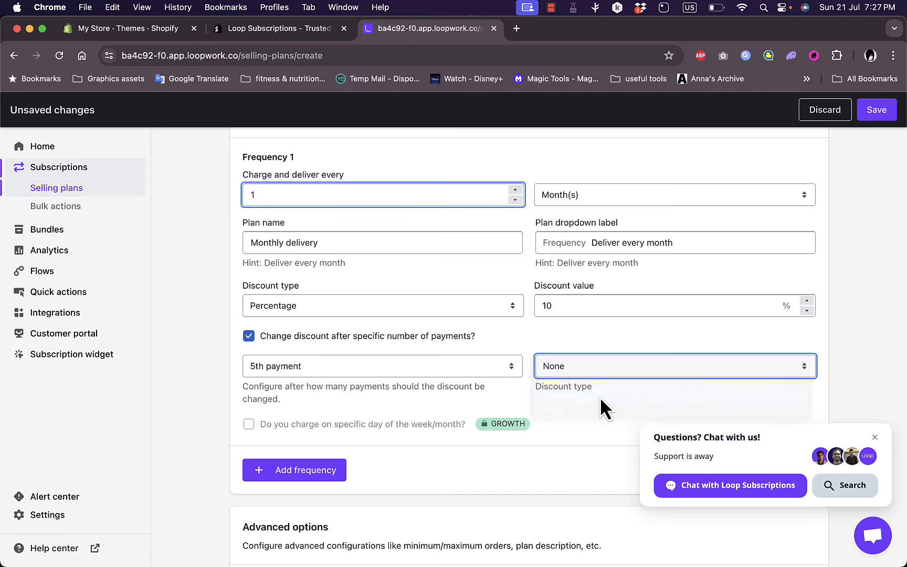
key("Tab")
type("20")
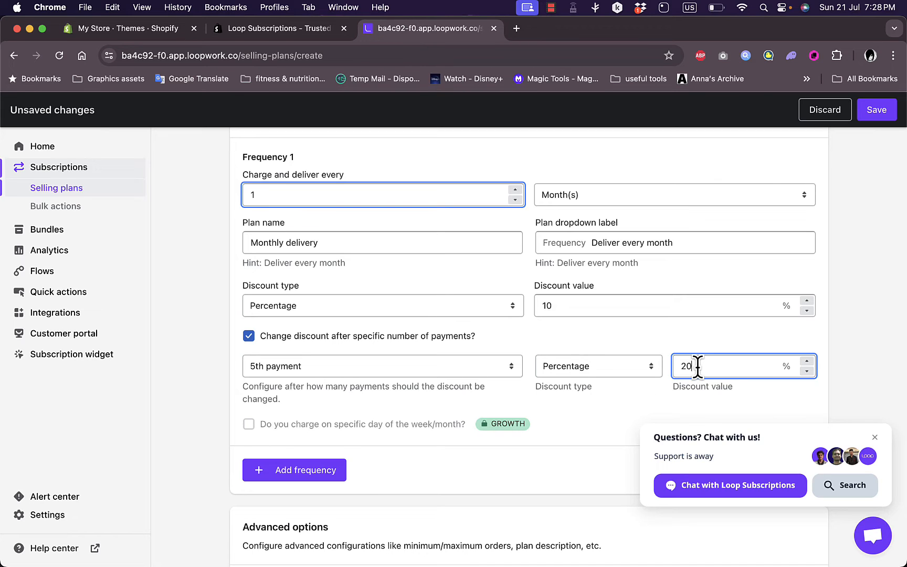
Add a second frequency to the order schedule that charges and delivers every 2 weeks
scroll(597, 398, "down", 2)
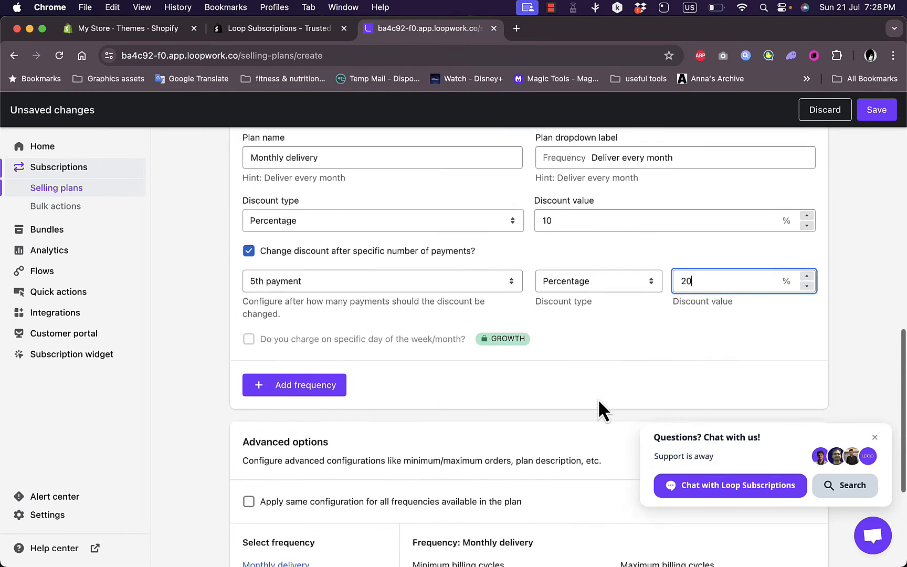
left_click(496, 370)
left_click(294, 379)
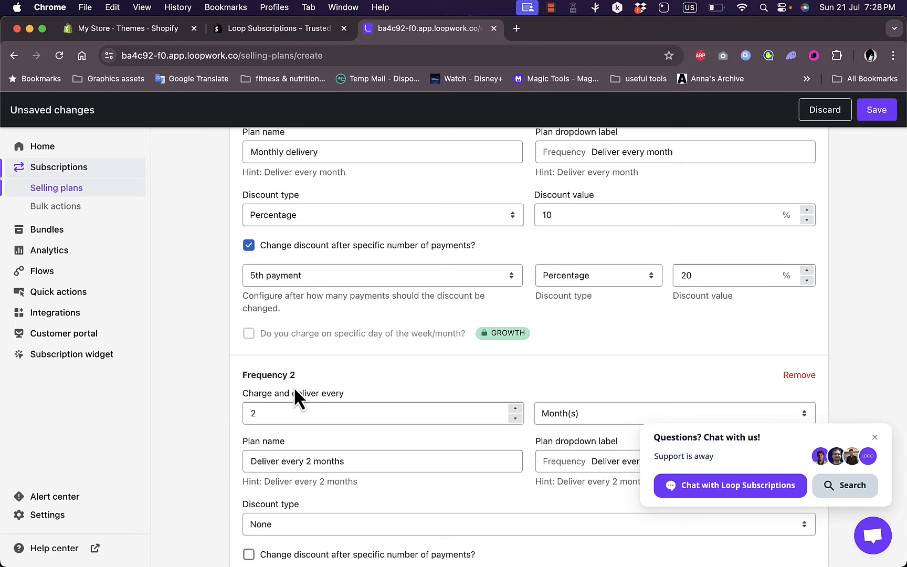
scroll(471, 373, "up", 3)
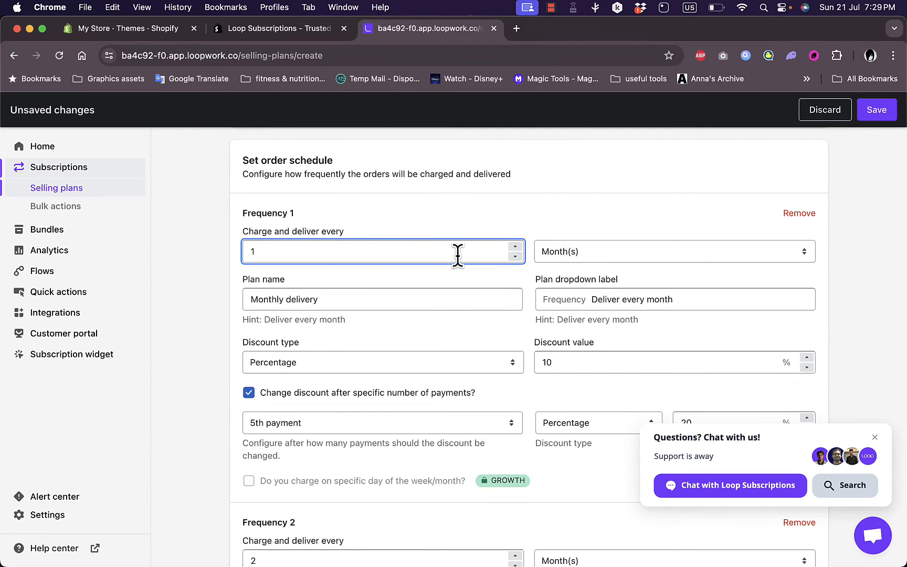
scroll(431, 356, "down", 1)
scroll(432, 356, "down", 3)
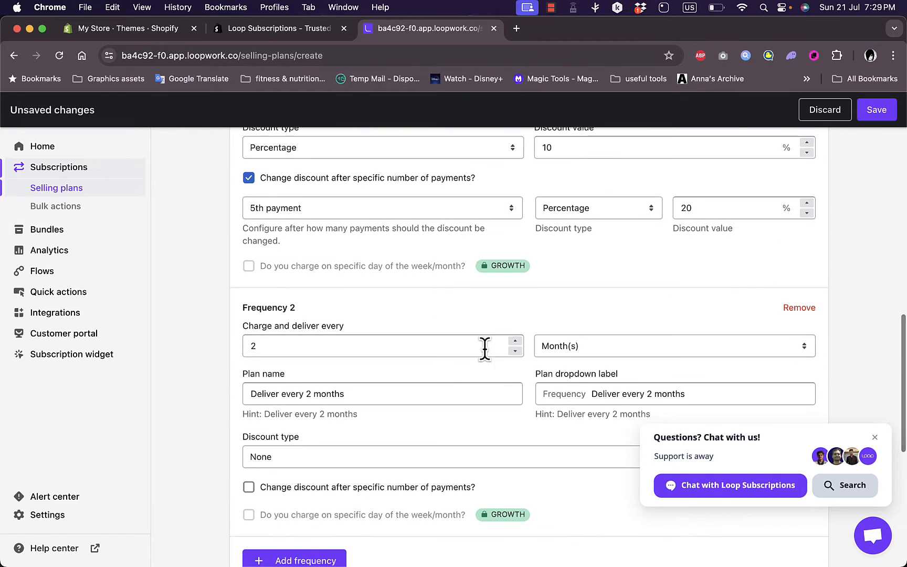
left_click(565, 346)
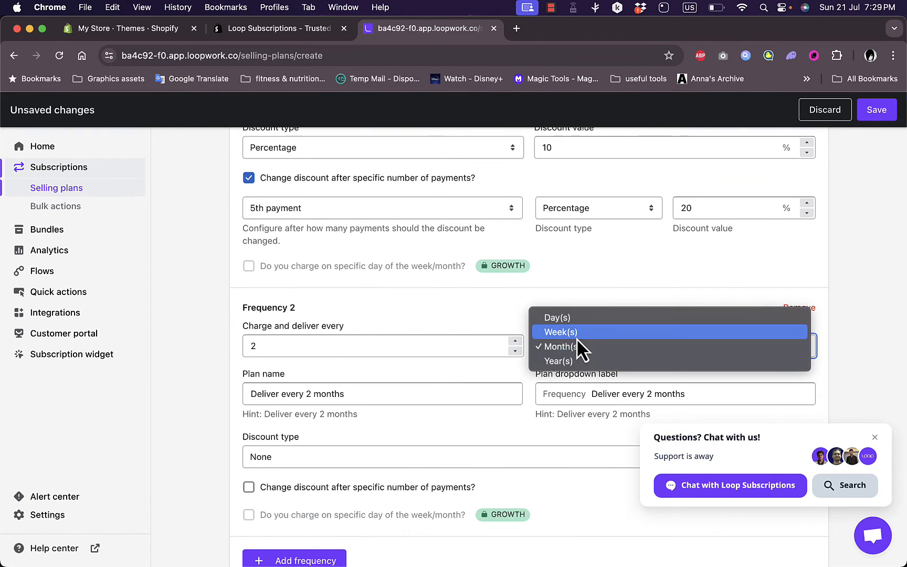
left_click(576, 337)
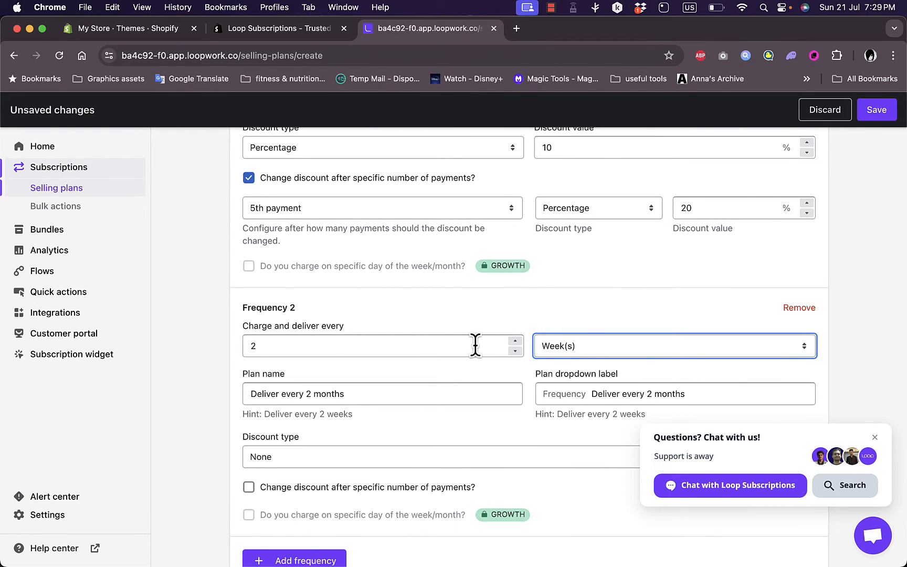
left_click(567, 315)
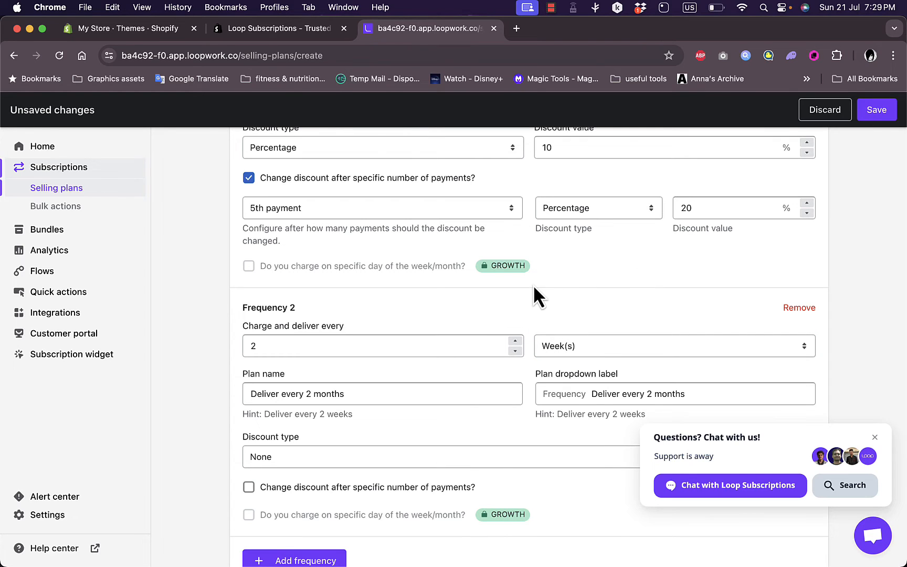
Name the second frequency's plan "Bi monthly" and set its dropdown label to "Deliver every 2 weeks"
scroll(533, 287, "down", 2)
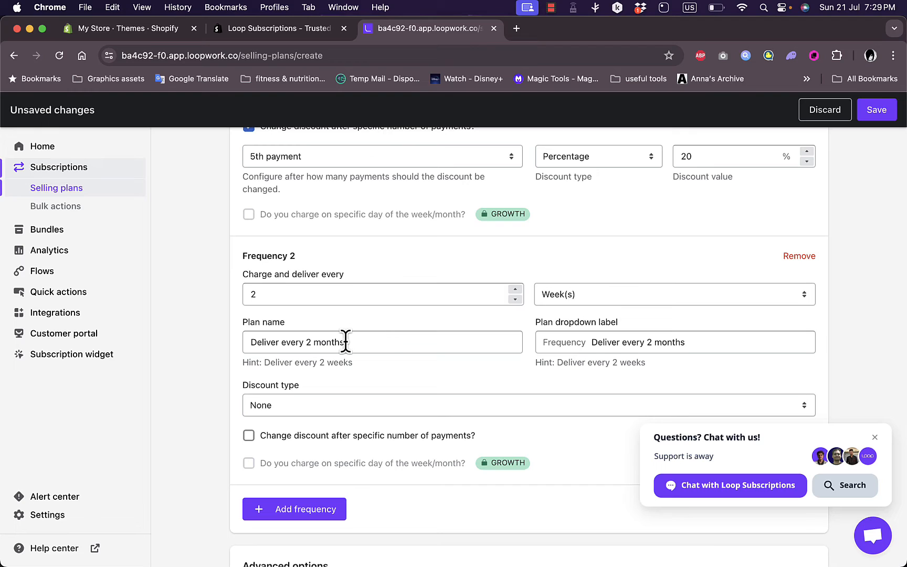
left_click_drag(345, 341, 313, 341)
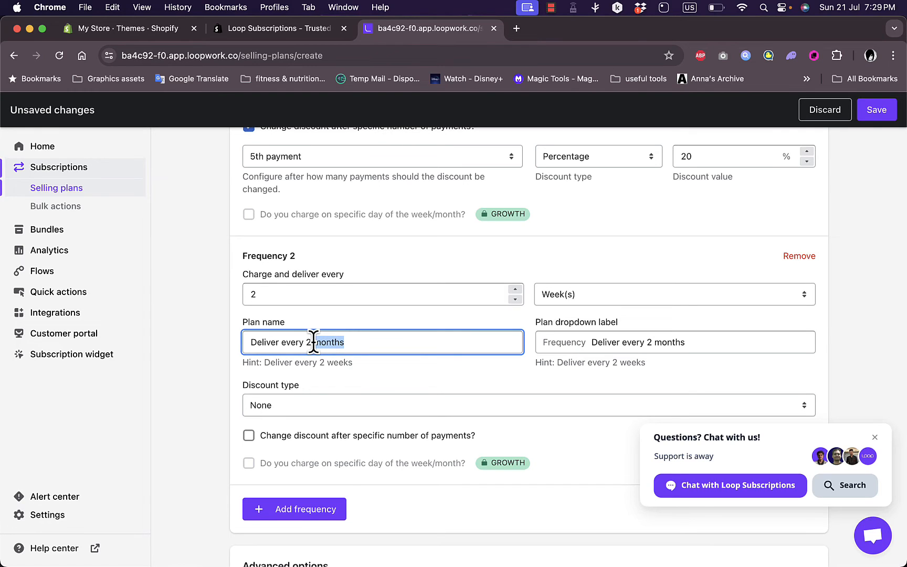
type("weeks")
left_click_drag(692, 344, 655, 343)
type("w")
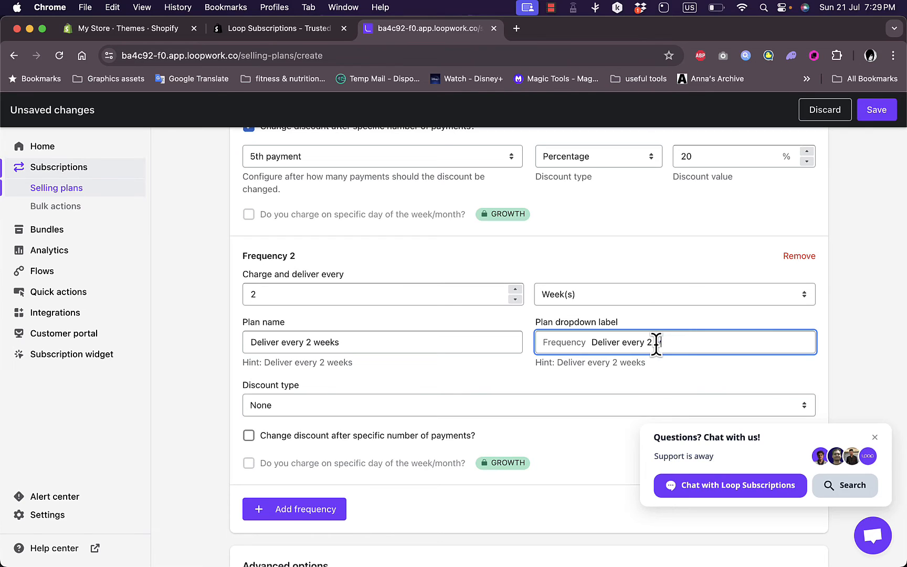
type("eeks")
left_click_drag(366, 342, 199, 340)
type("Bi ")
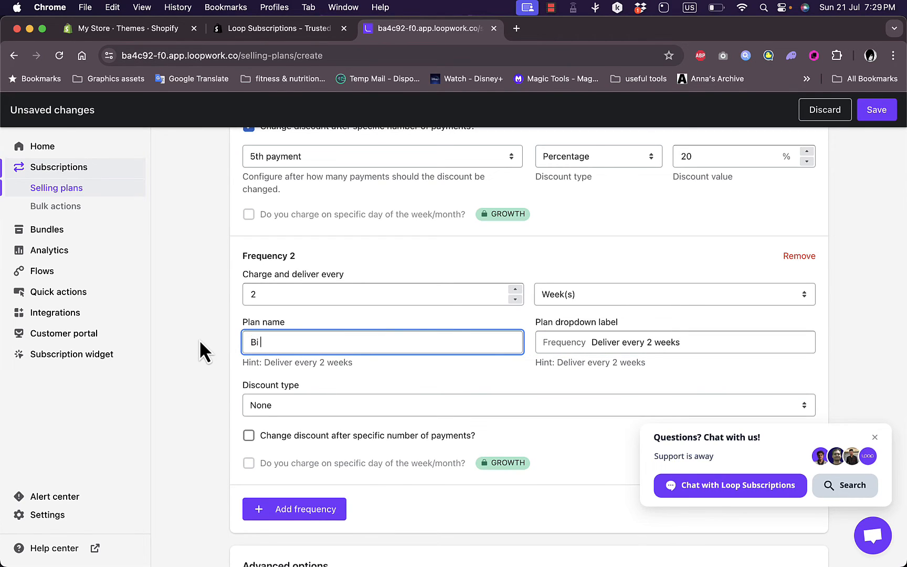
type("monthly")
Give the "Bi monthly" frequency a percentage discount of 15%
left_click(565, 404)
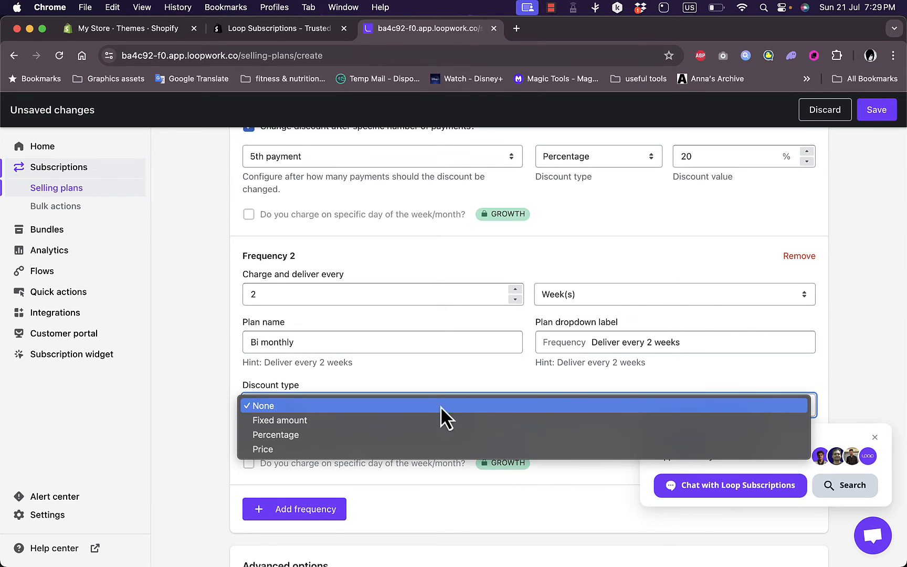
left_click(403, 432)
scroll(466, 388, "down", 2)
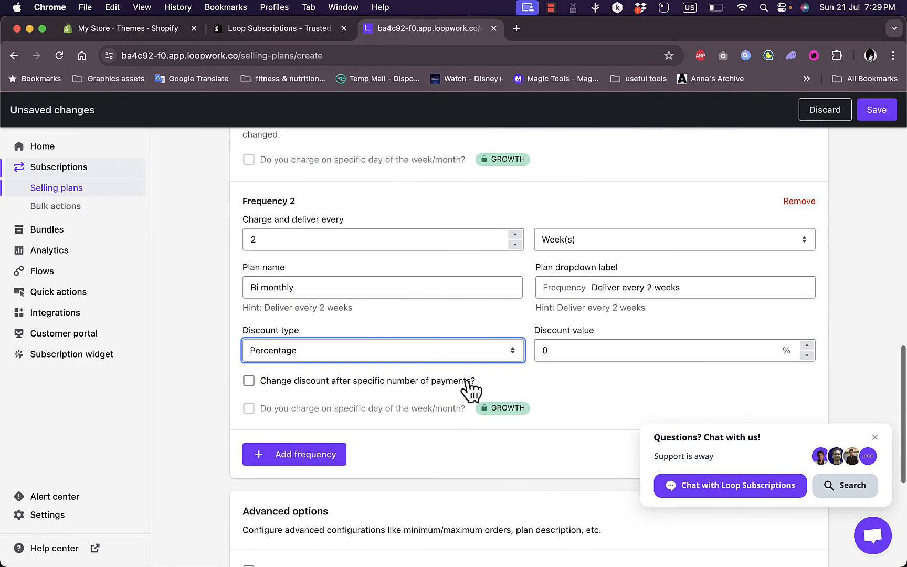
left_click(556, 350)
left_click_drag(556, 350, 538, 353)
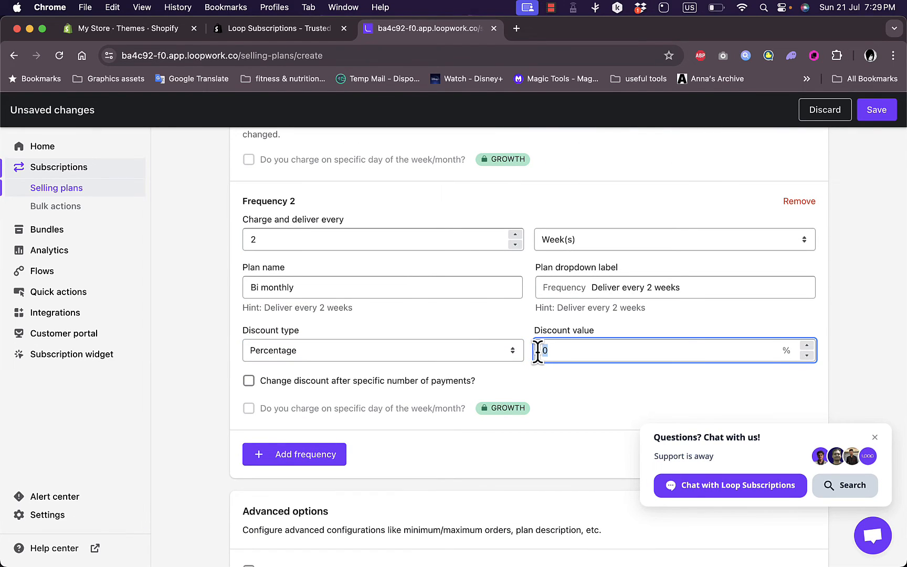
type("15")
left_click(703, 408)
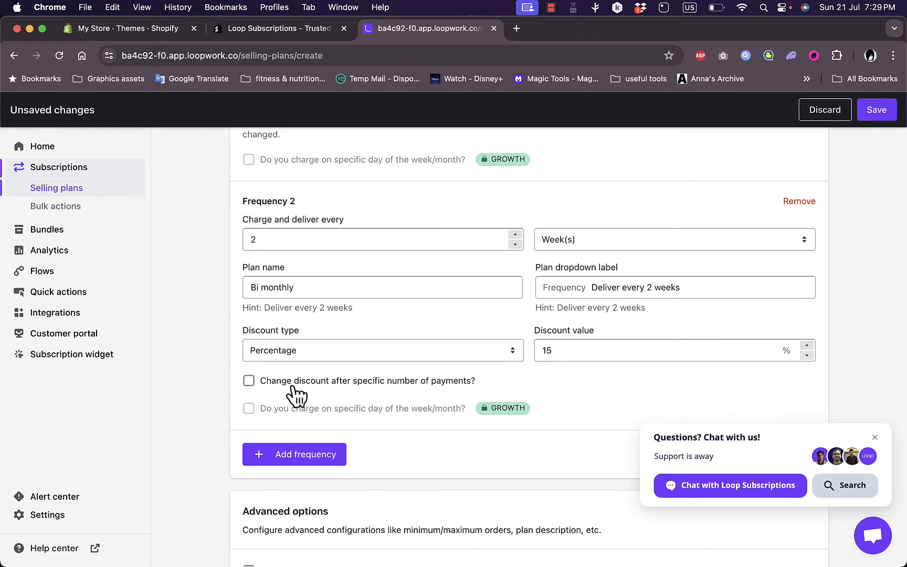
Enable a discount change on the "Bi monthly" frequency, set to a 25 percent discount after the 3rd payment
left_click(404, 384)
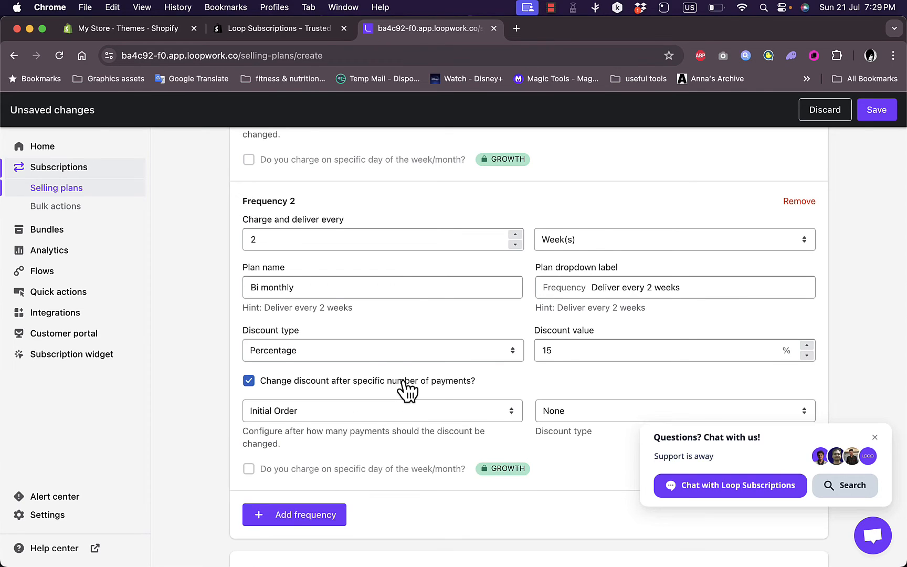
left_click(467, 412)
left_click(347, 445)
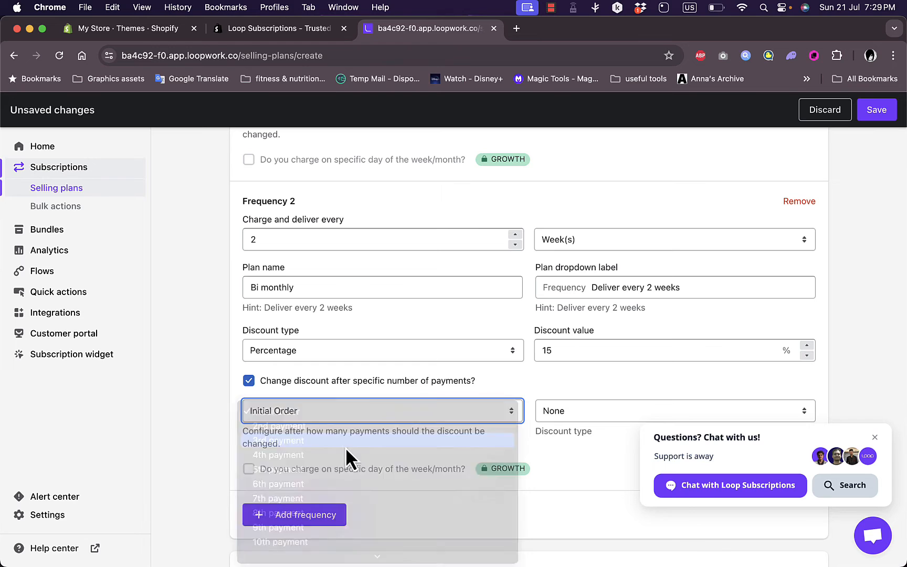
left_click(564, 411)
left_click(564, 411)
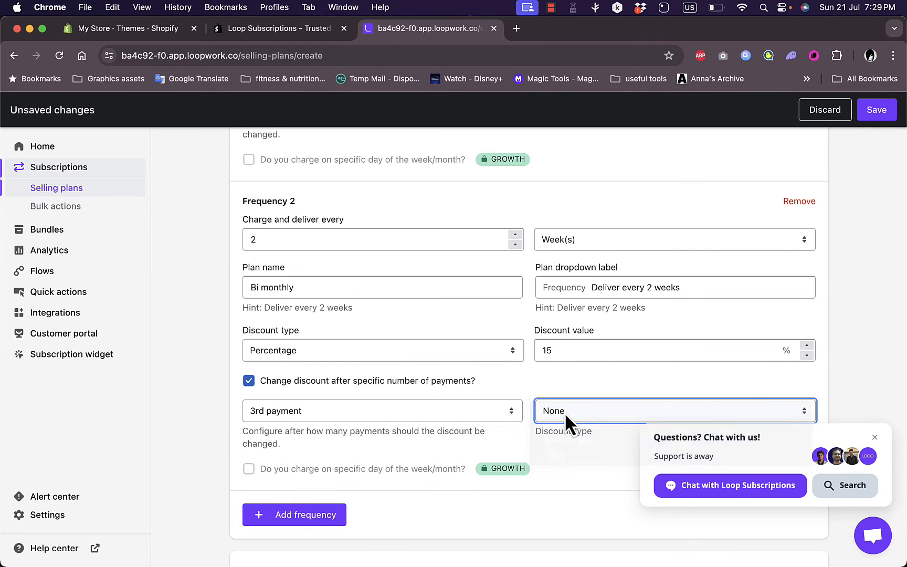
left_click(564, 417)
left_click(568, 440)
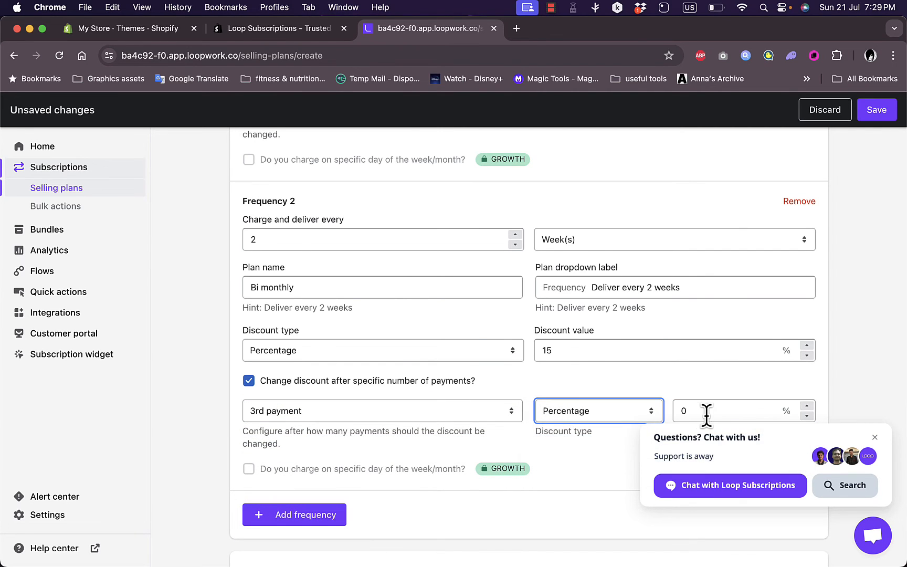
left_click(715, 412)
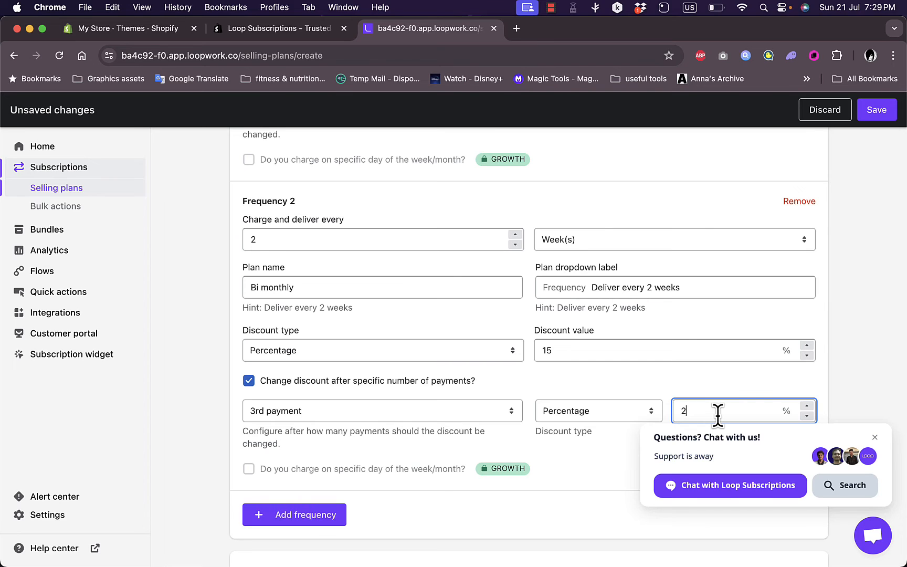
left_click(581, 457)
Check the frequency settings and advanced options, and save the "snack box subscription" selling plan
scroll(582, 458, "down", 5)
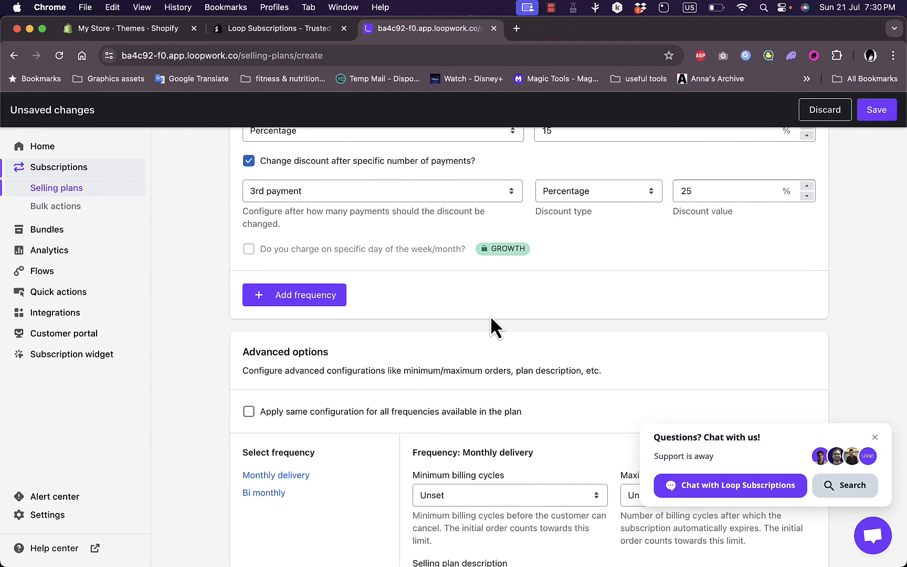
scroll(491, 318, "up", 5)
scroll(491, 318, "up", 4)
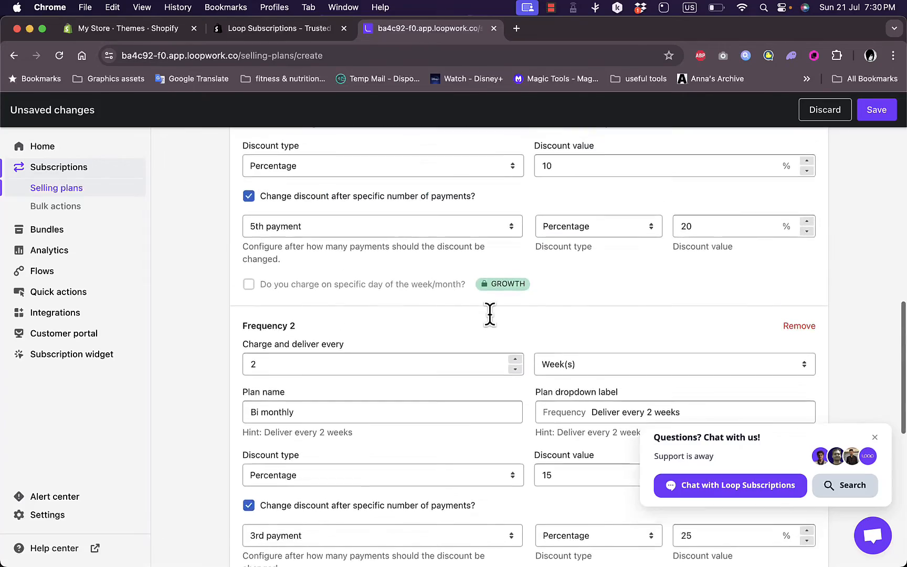
scroll(491, 318, "down", 8)
scroll(492, 318, "down", 3)
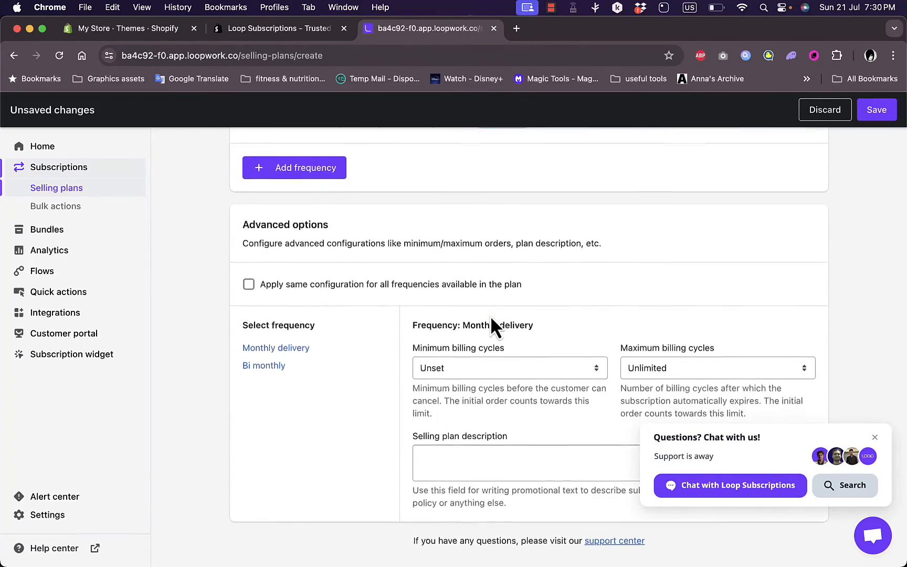
scroll(490, 315, "up", 15)
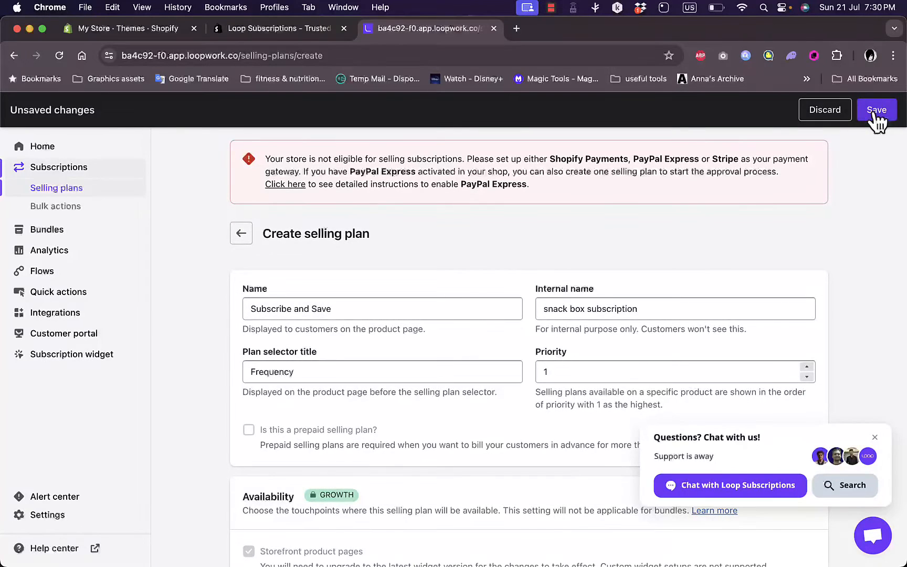
left_click(875, 112)
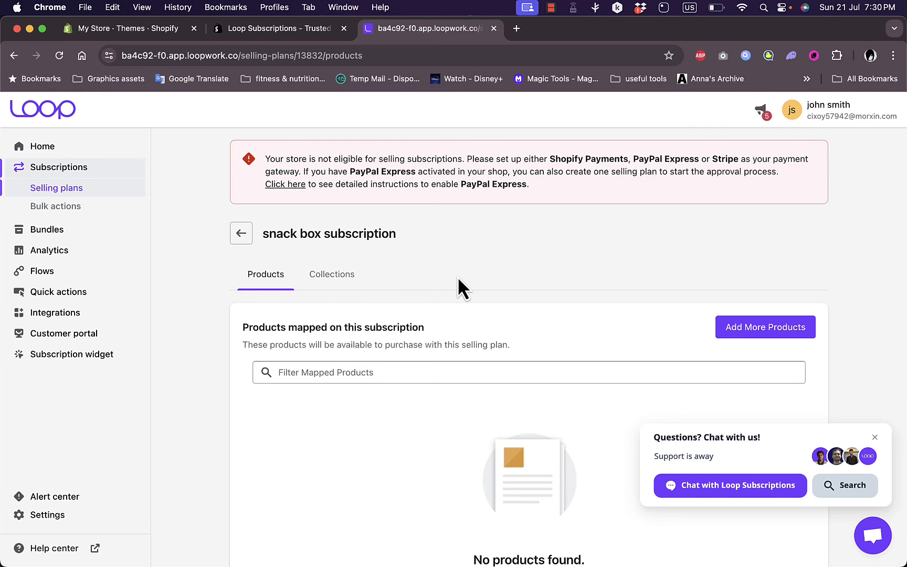
scroll(457, 276, "down", 3)
scroll(457, 276, "up", 3)
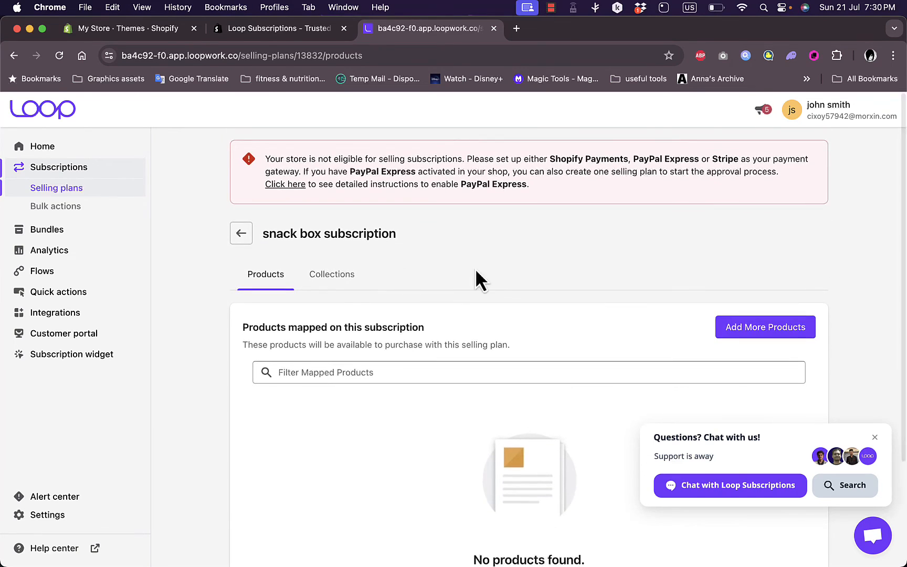
scroll(492, 279, "down", 3)
scroll(628, 272, "up", 3)
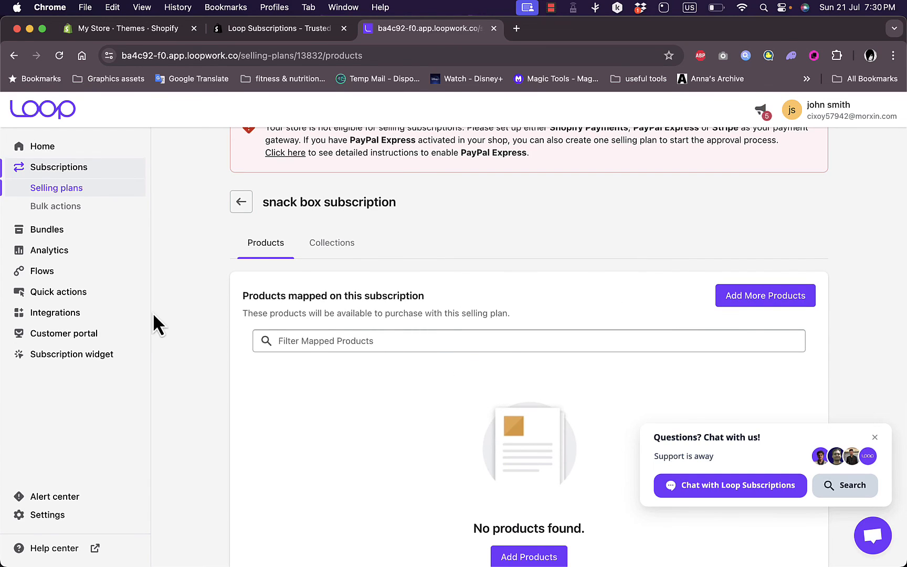
Install the Loop snippet in the published Dawn theme and add the selling plan selector to the product pages
left_click(44, 150)
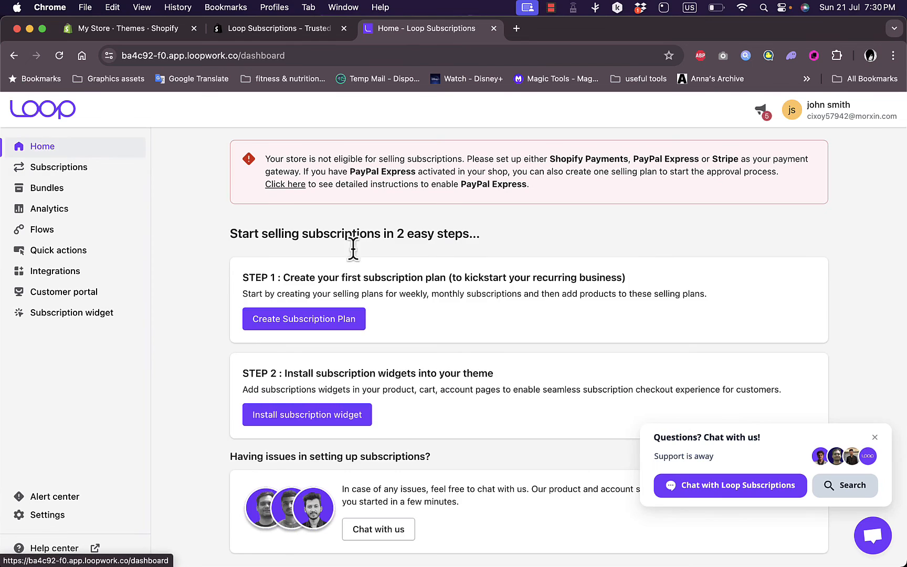
scroll(383, 267, "down", 1)
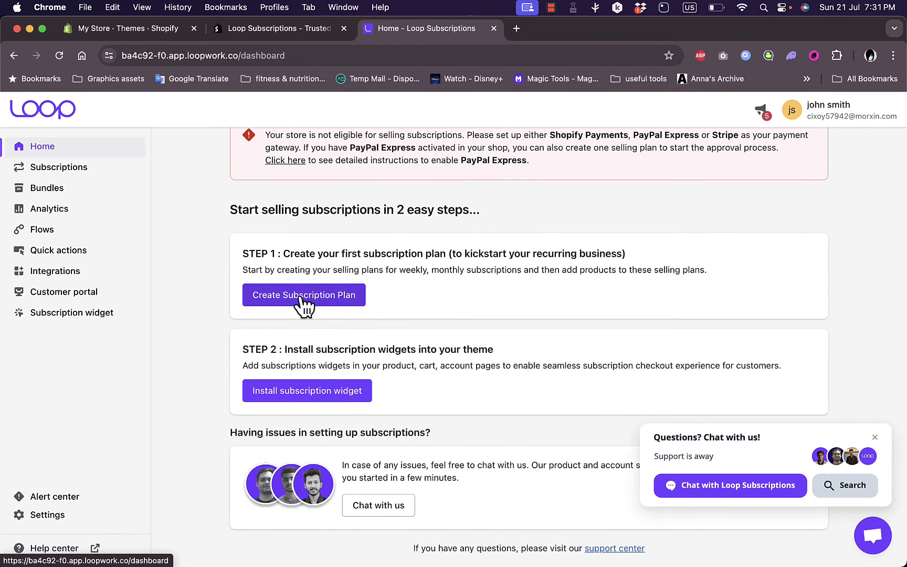
left_click(310, 399)
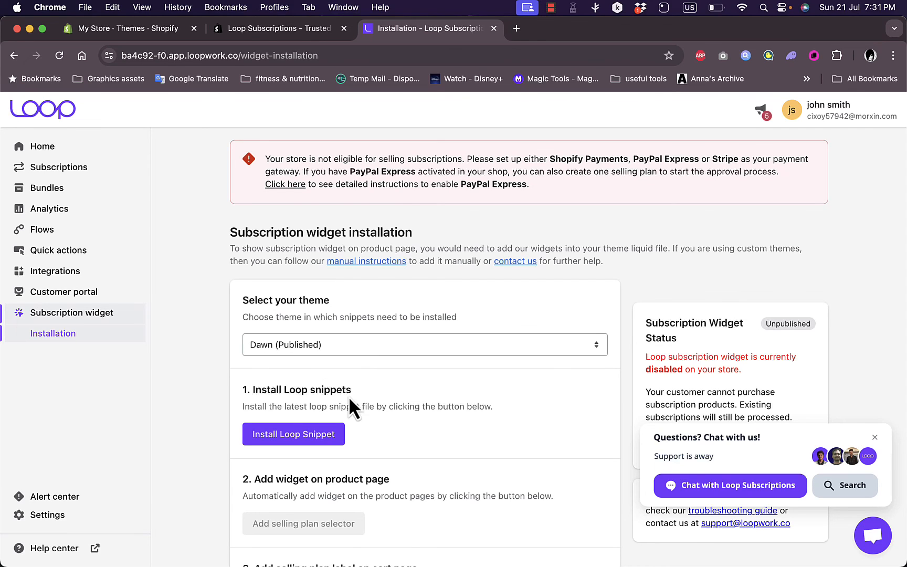
scroll(348, 396, "down", 3)
left_click(295, 352)
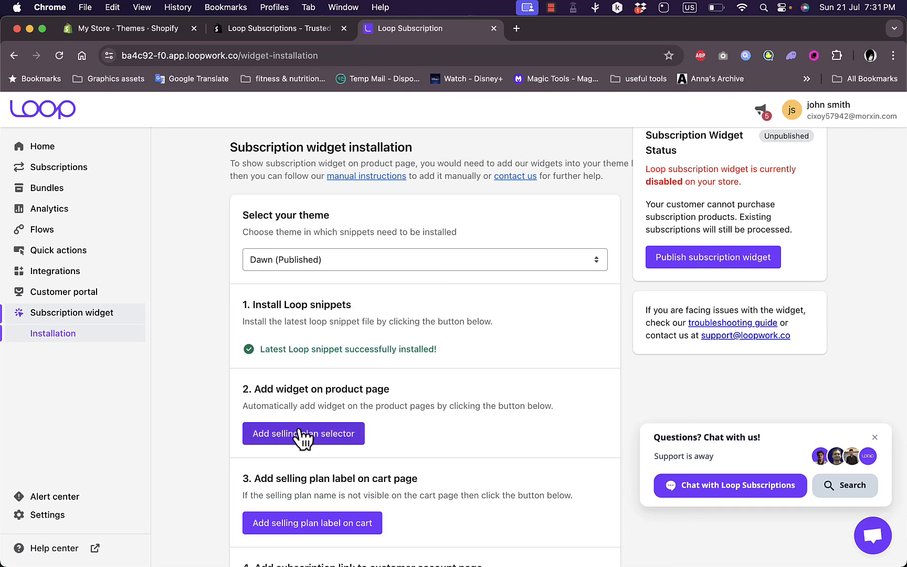
left_click(300, 435)
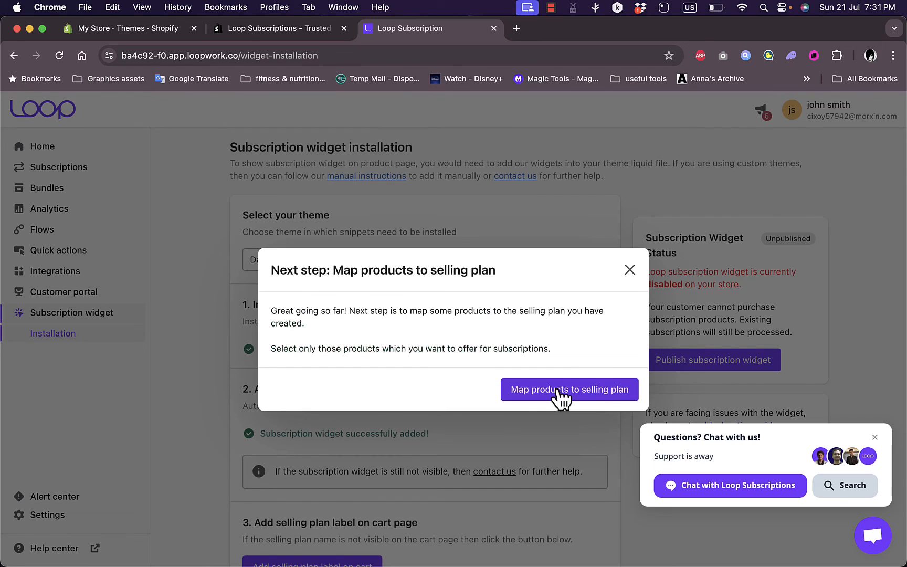
Look at the selling plan's product mapping page and return to the subscription widget installation page to review its steps
left_click(557, 390)
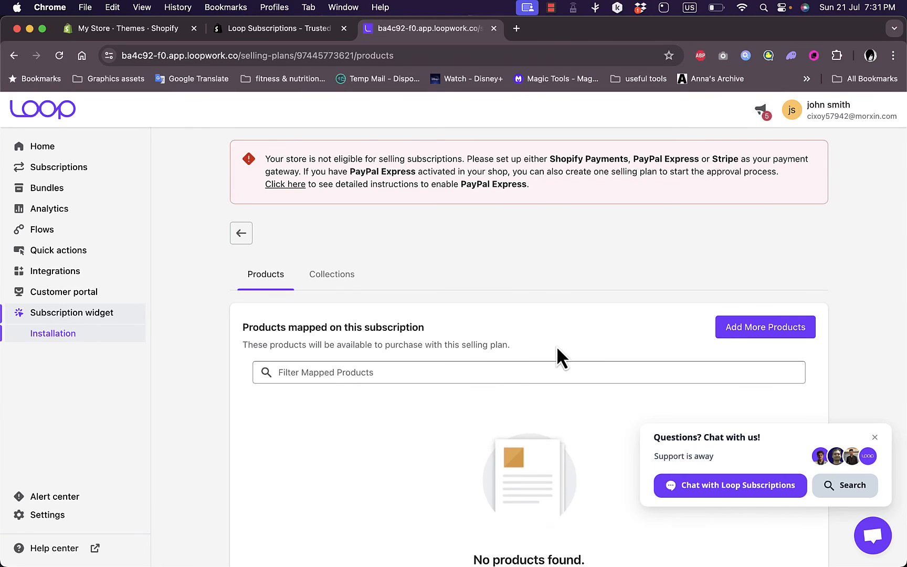
left_click(41, 146)
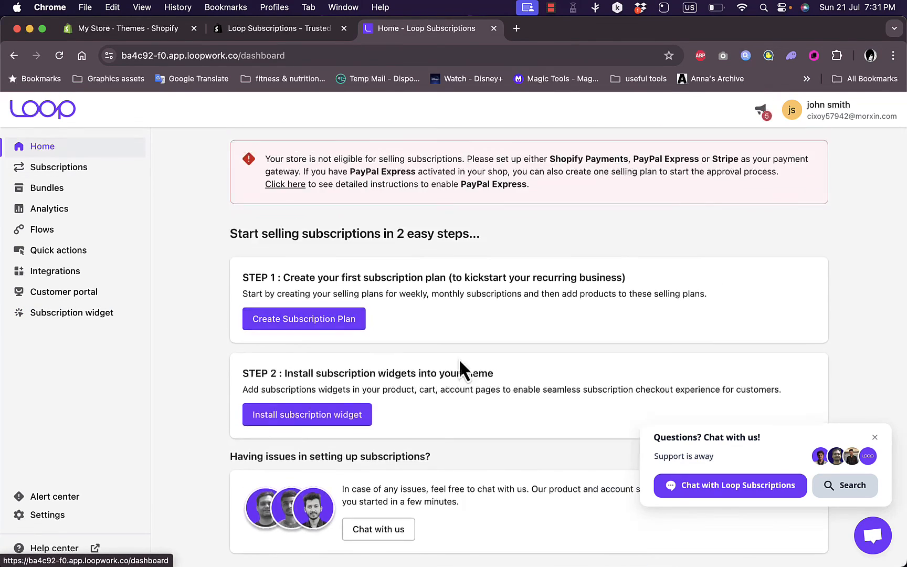
left_click(312, 414)
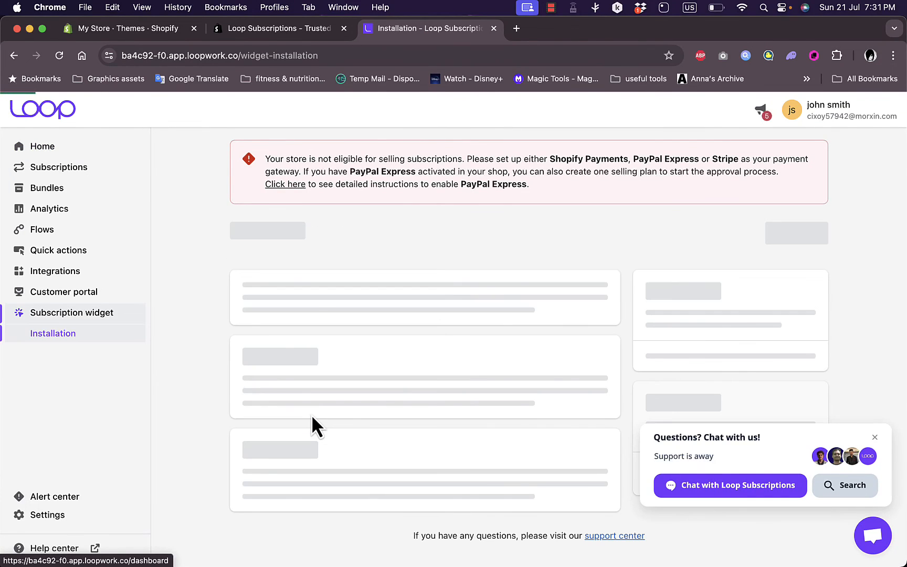
scroll(386, 403, "down", 3)
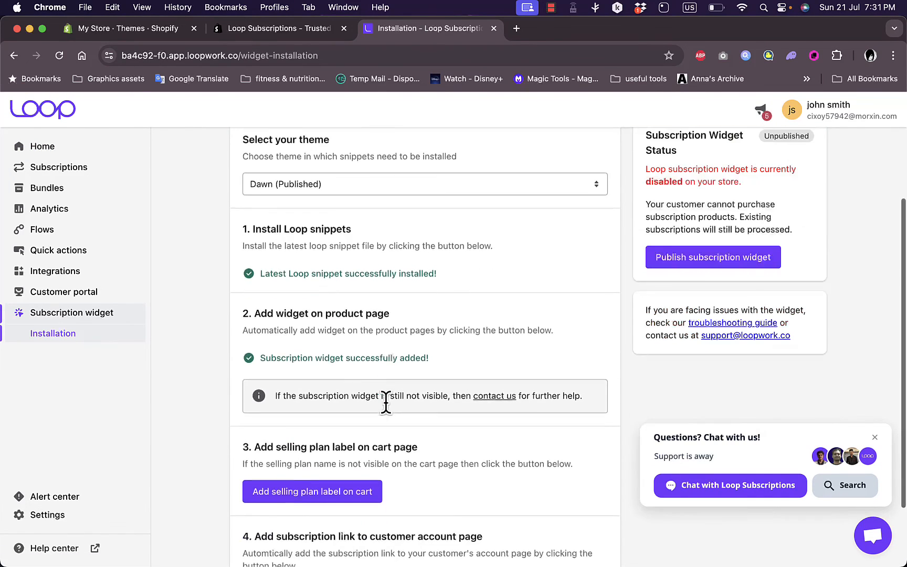
scroll(386, 404, "down", 2)
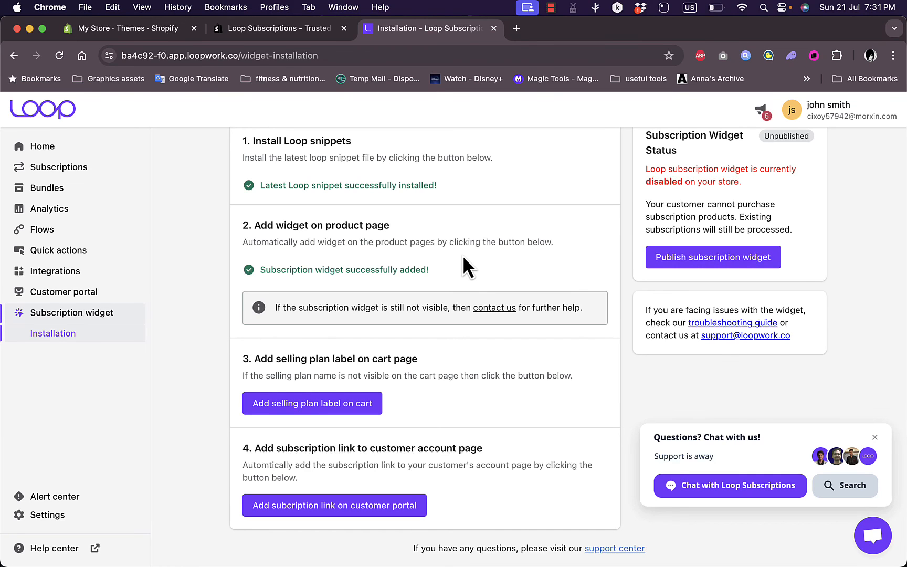
scroll(463, 257, "up", 3)
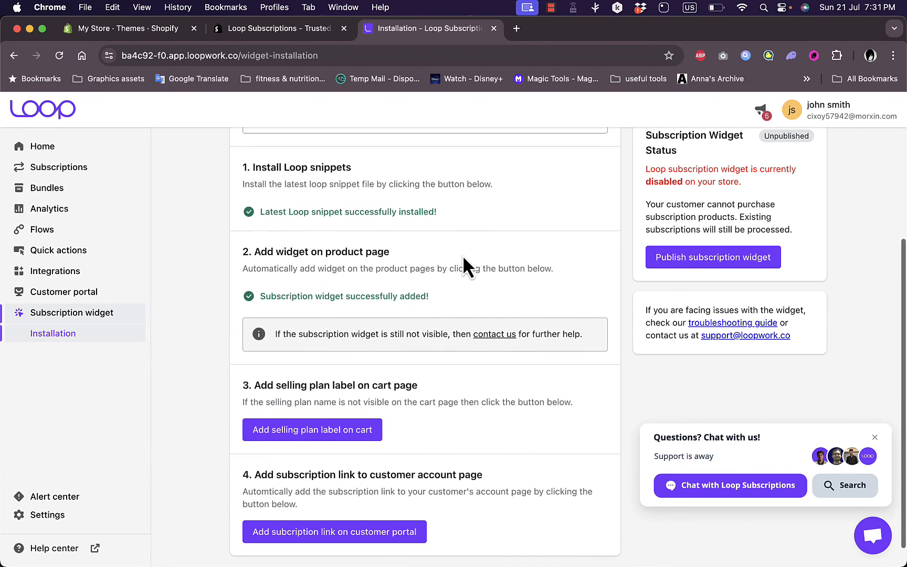
scroll(463, 255, "up", 2)
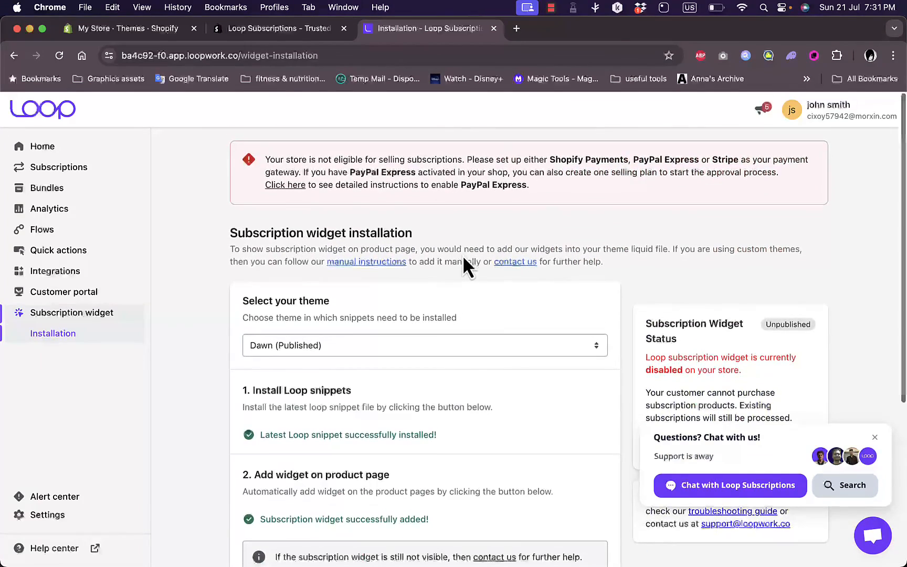